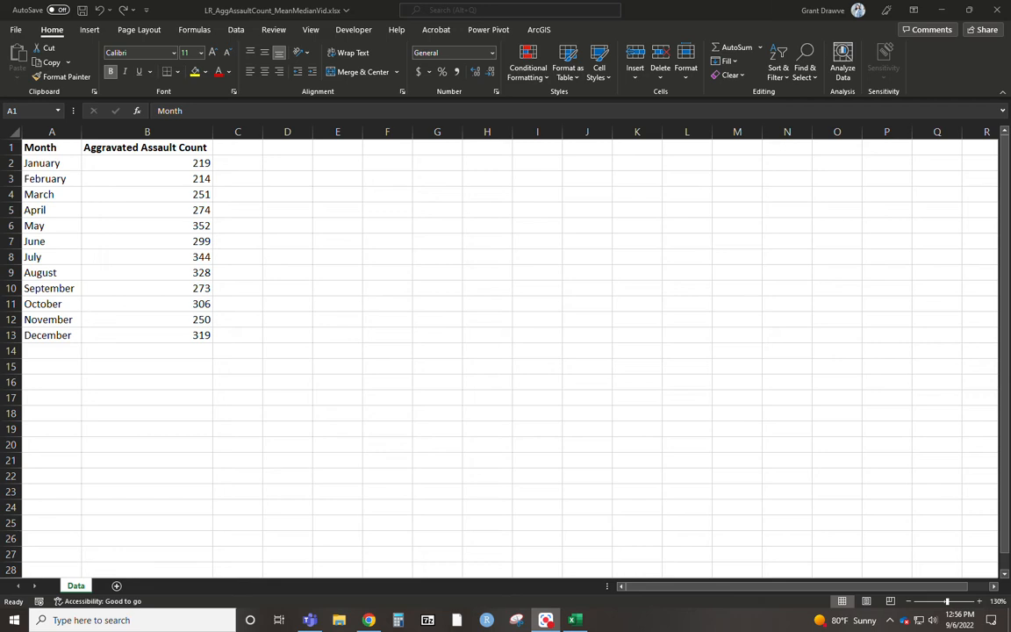
Add the labels Mean in cell A15 and Median in cell A16 below the monthly data
click(137, 162)
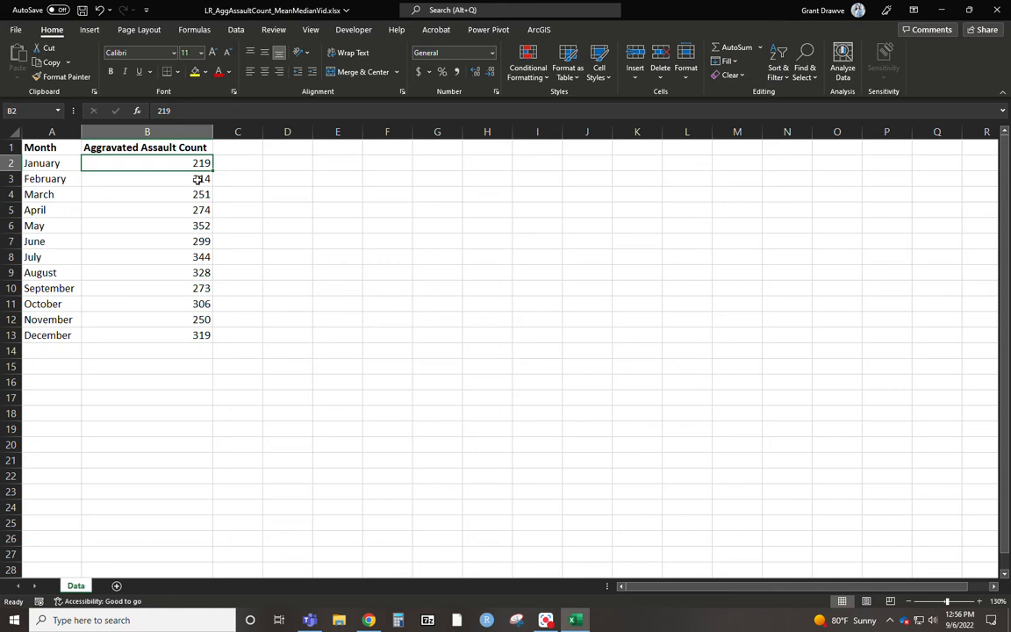
drag(200, 164, 203, 336)
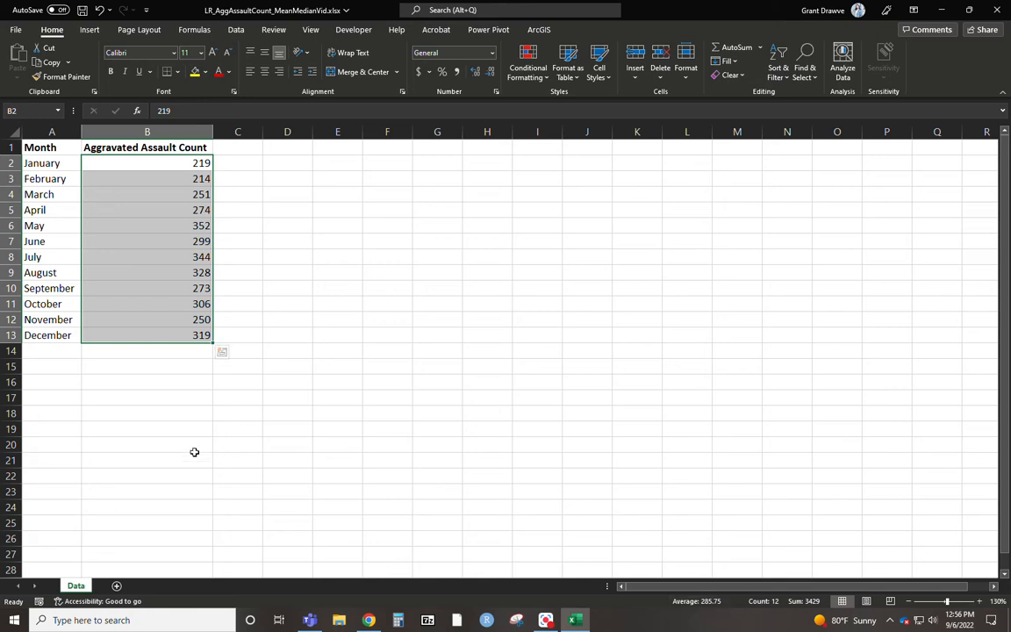
click(68, 366)
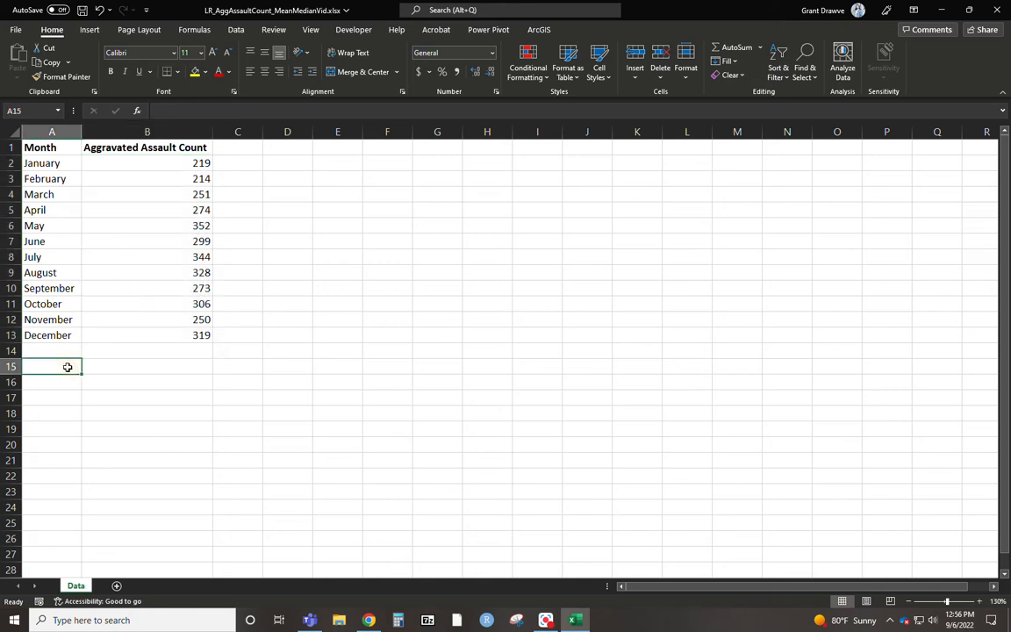
text(Mean)
key(Return)
text(Median)
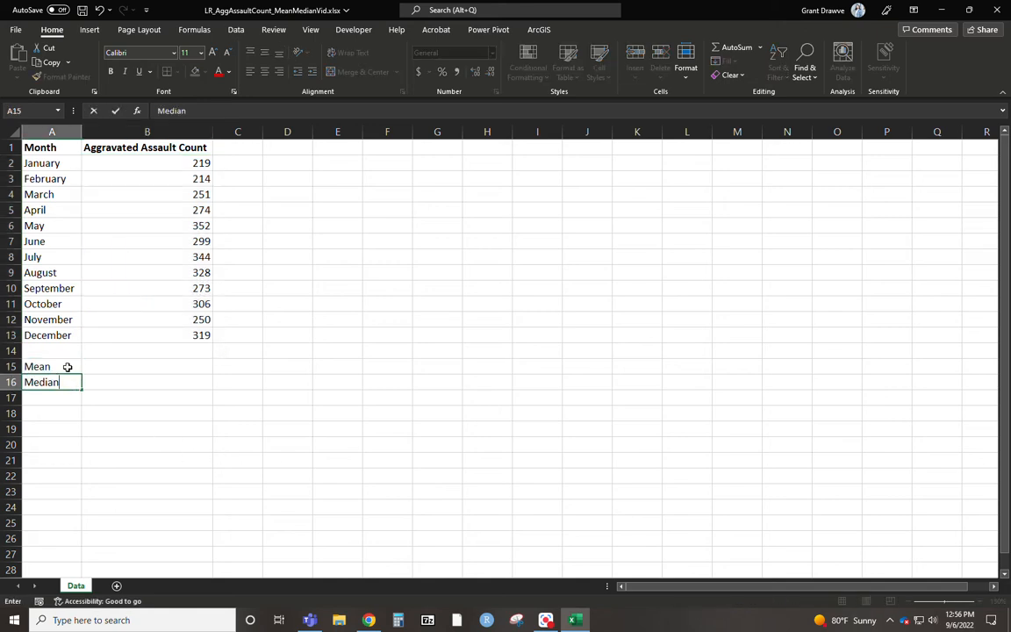
key(Return)
Calculate the mean count in B15 with =average(B2:B13) and check it against the average of the selected counts
click(104, 367)
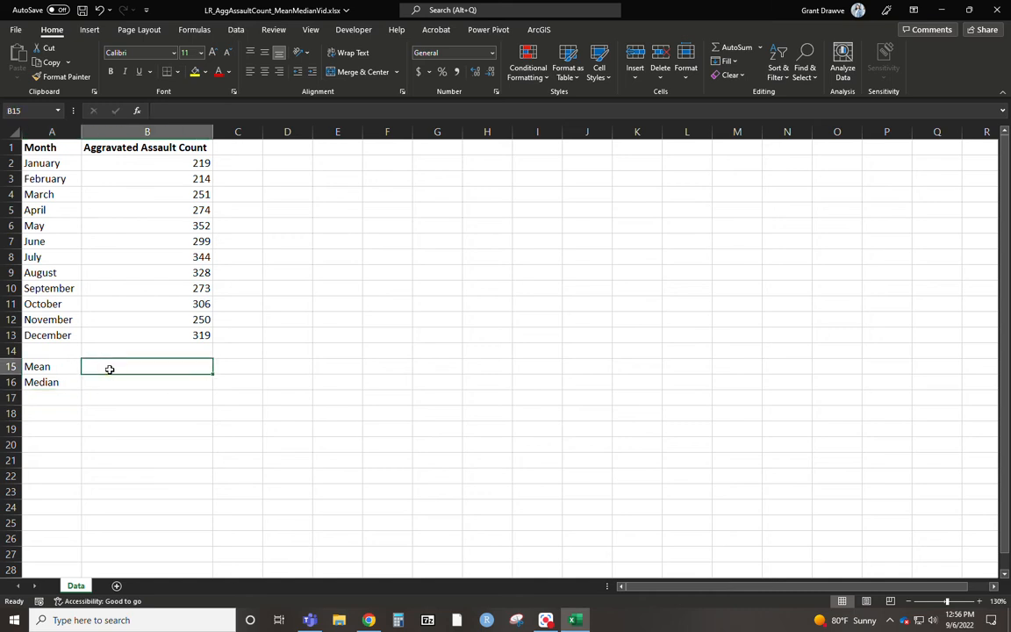
text(=)
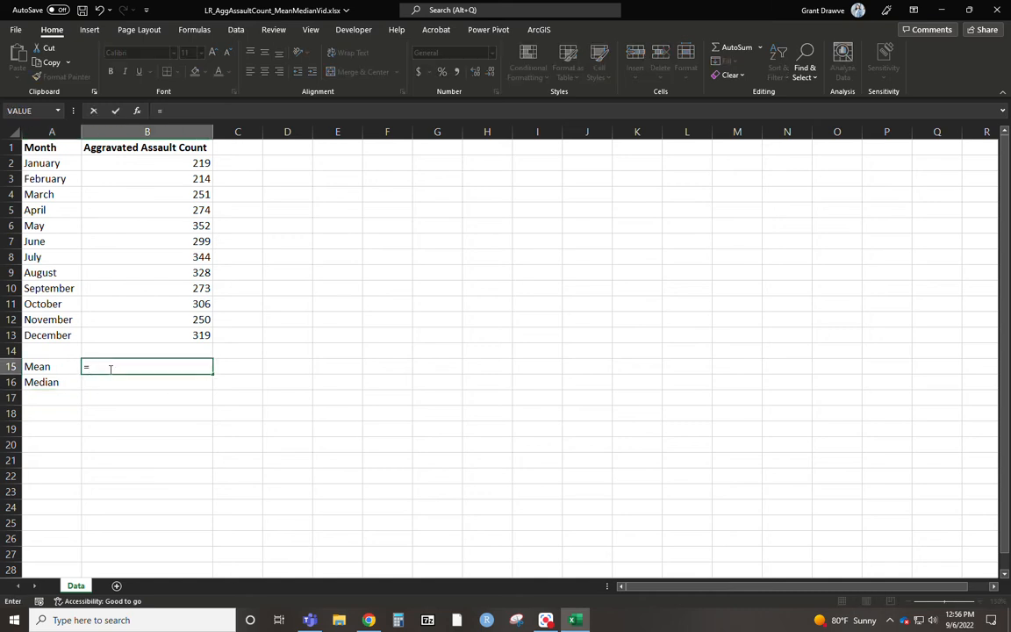
text(average)
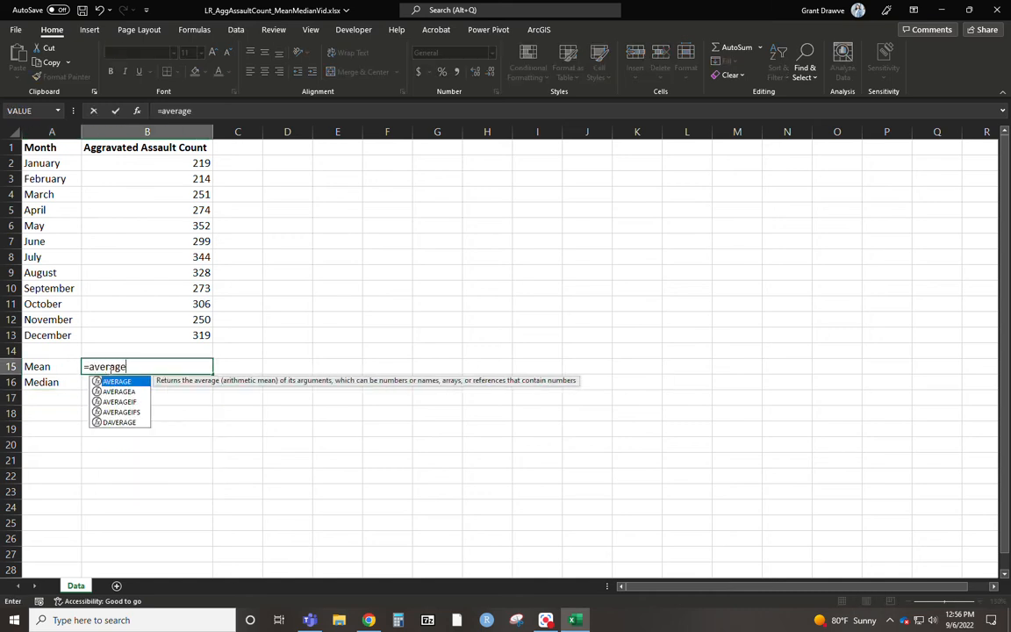
text(()
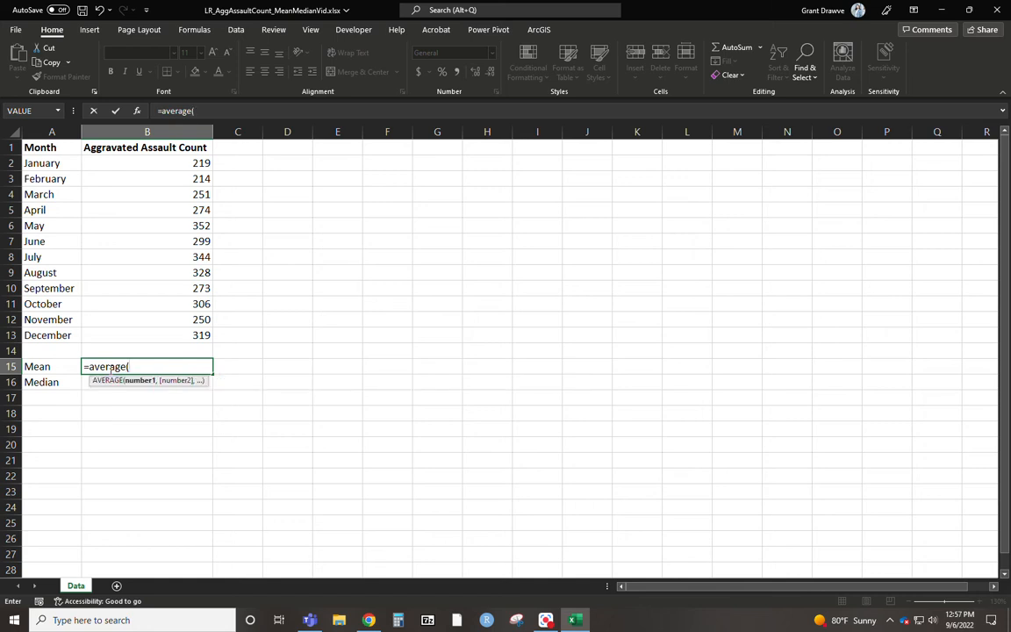
drag(192, 163, 196, 332)
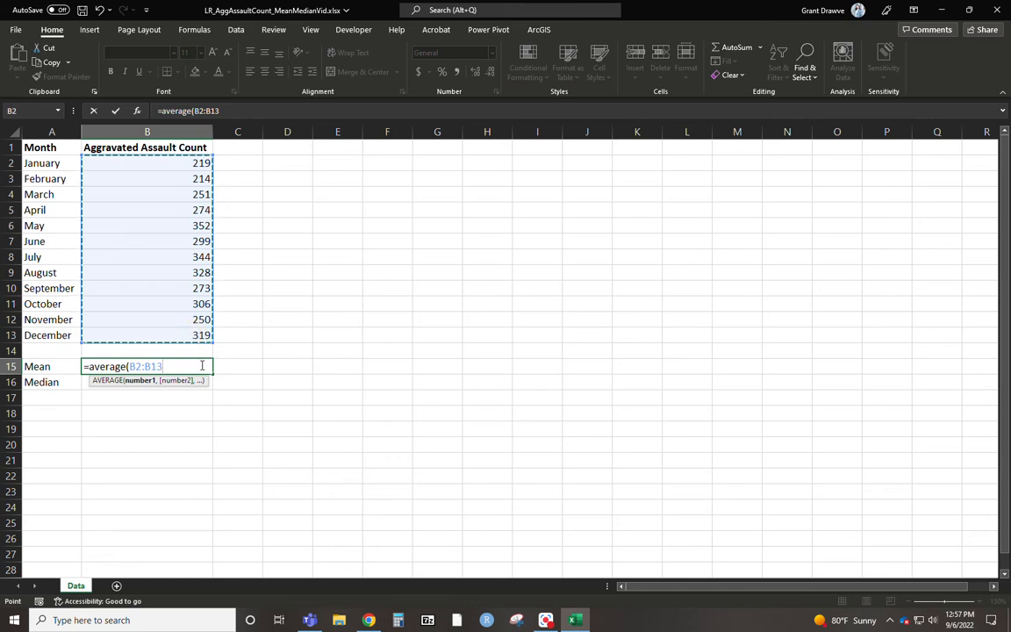
text())
key(Return)
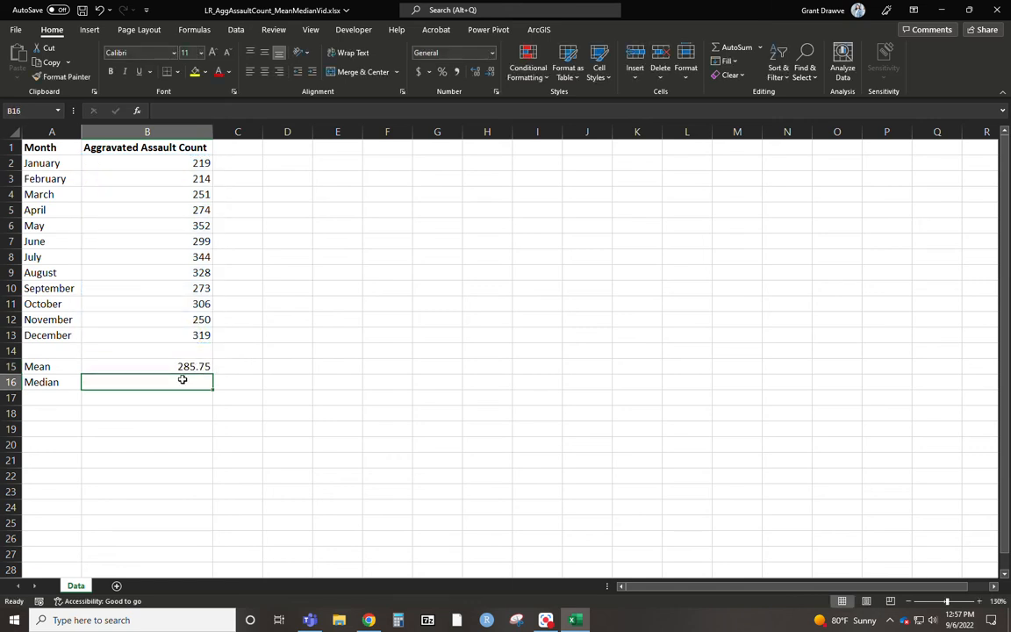
drag(175, 164, 171, 343)
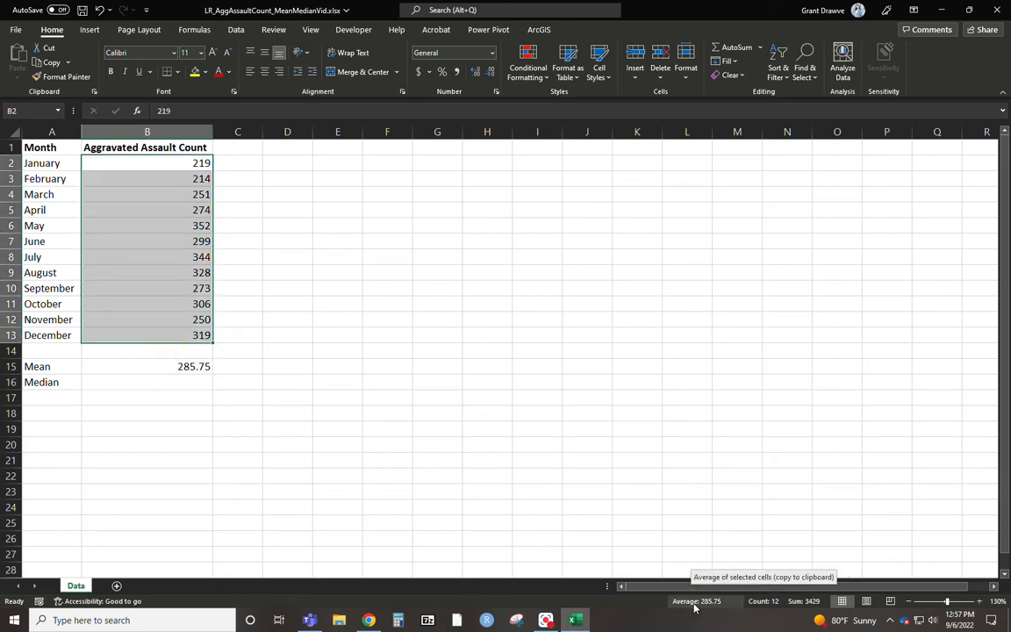
Calculate the median of the monthly assault counts in B16 with =median(B2:B13)
click(158, 380)
text(=)
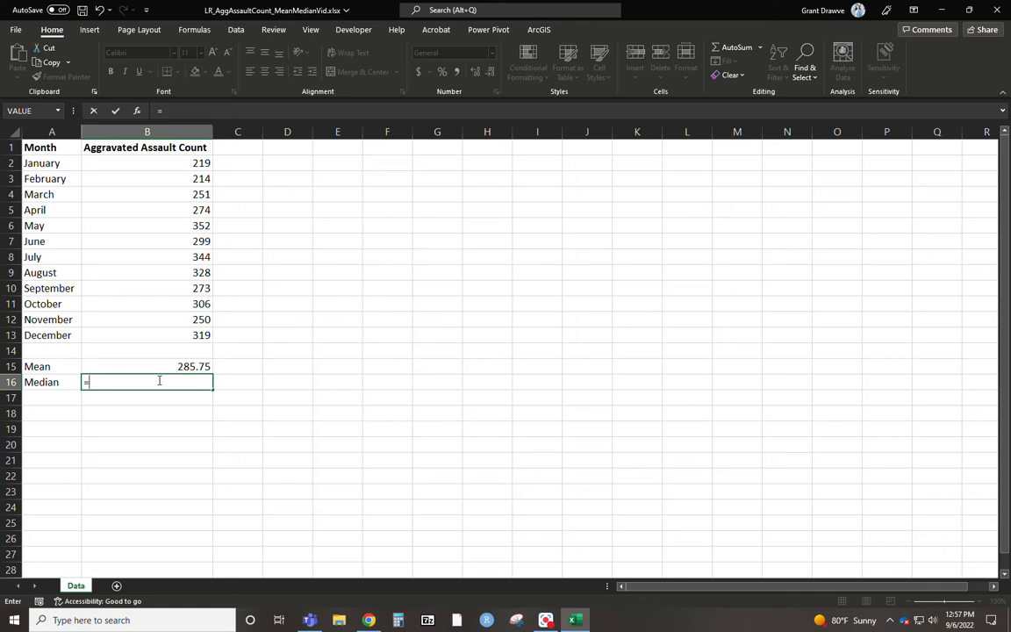
text(median)
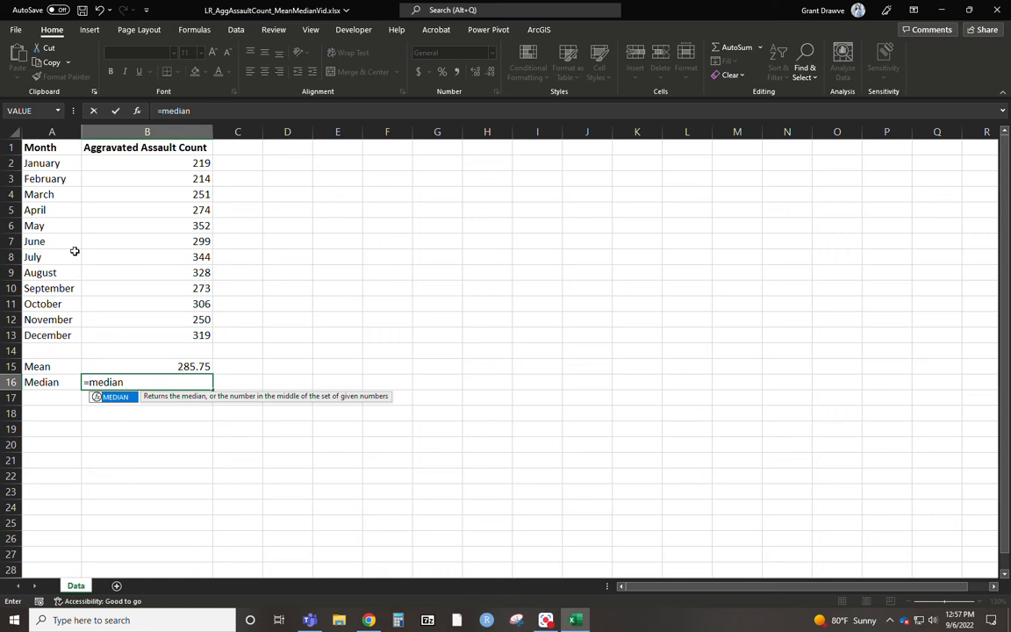
text(()
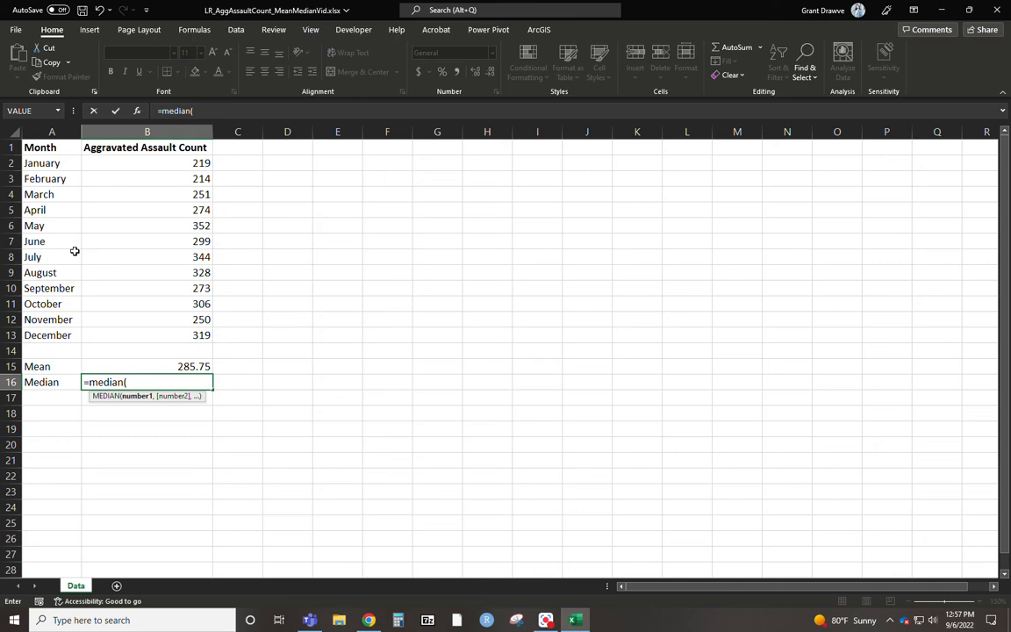
drag(175, 163, 165, 337)
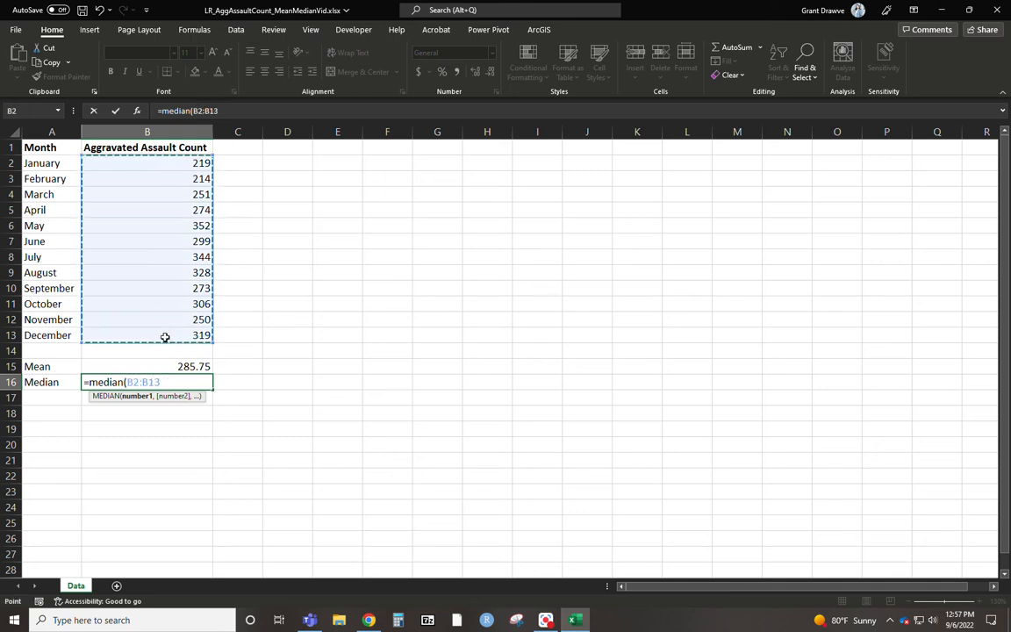
text())
key(Return)
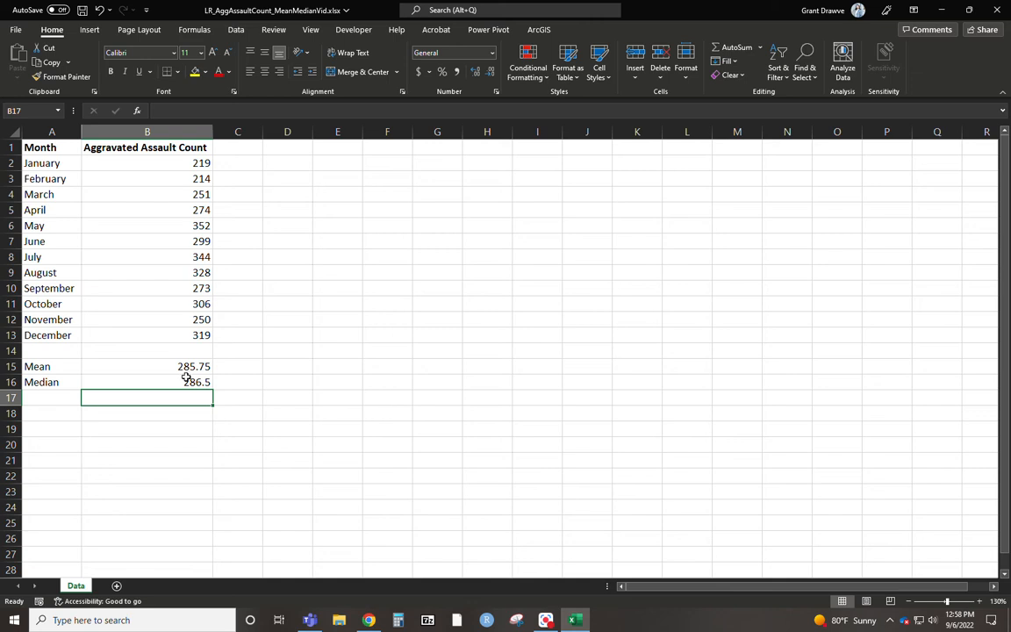
Insert a recommended clustered column chart of the months and assault counts in A1:B13, and delete it
drag(49, 147, 164, 331)
drag(51, 149, 169, 338)
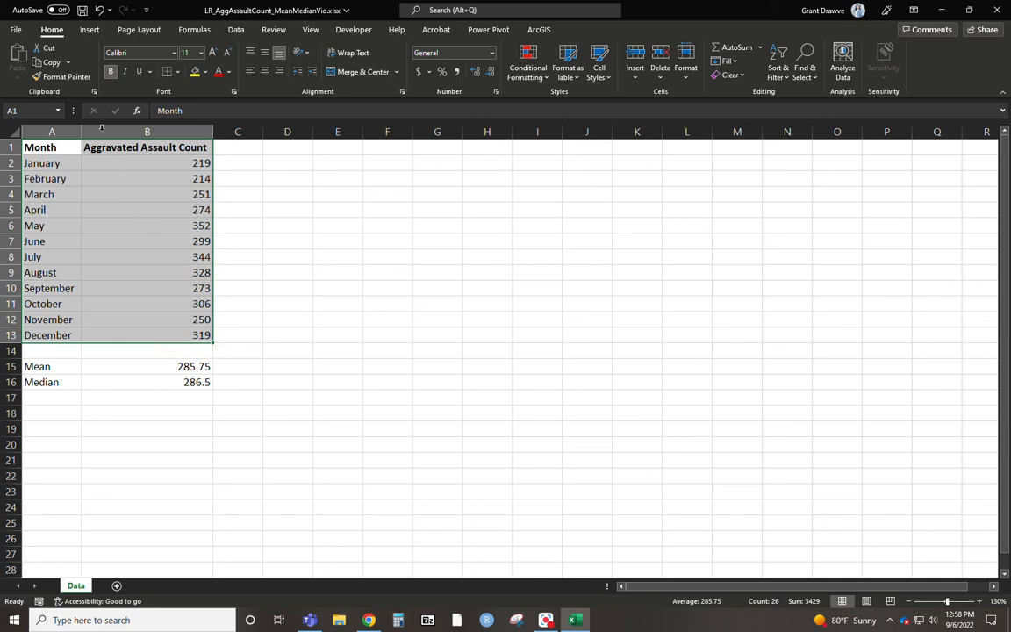
click(89, 31)
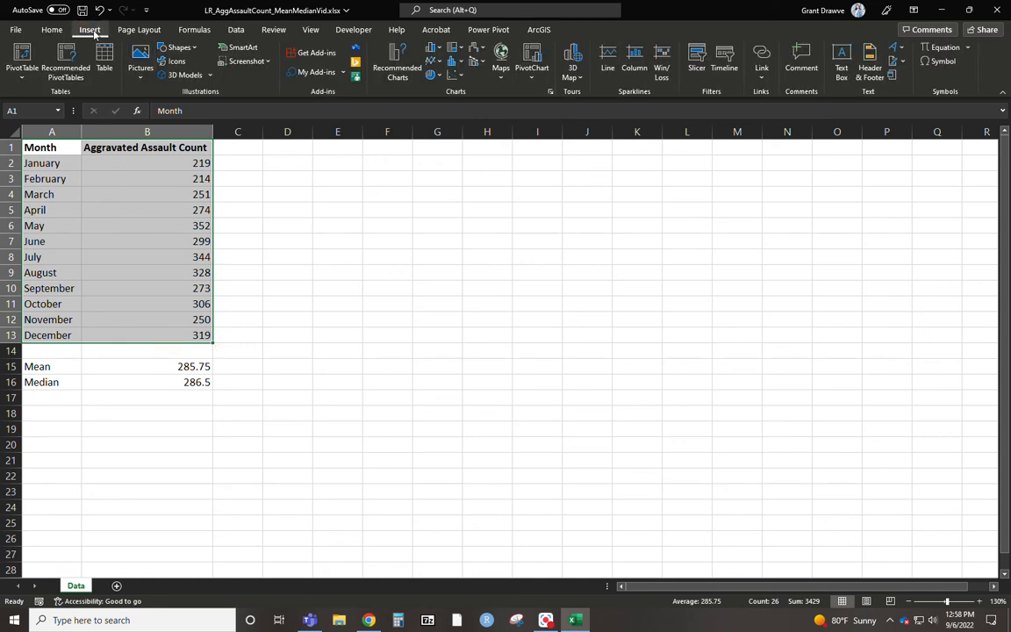
click(405, 56)
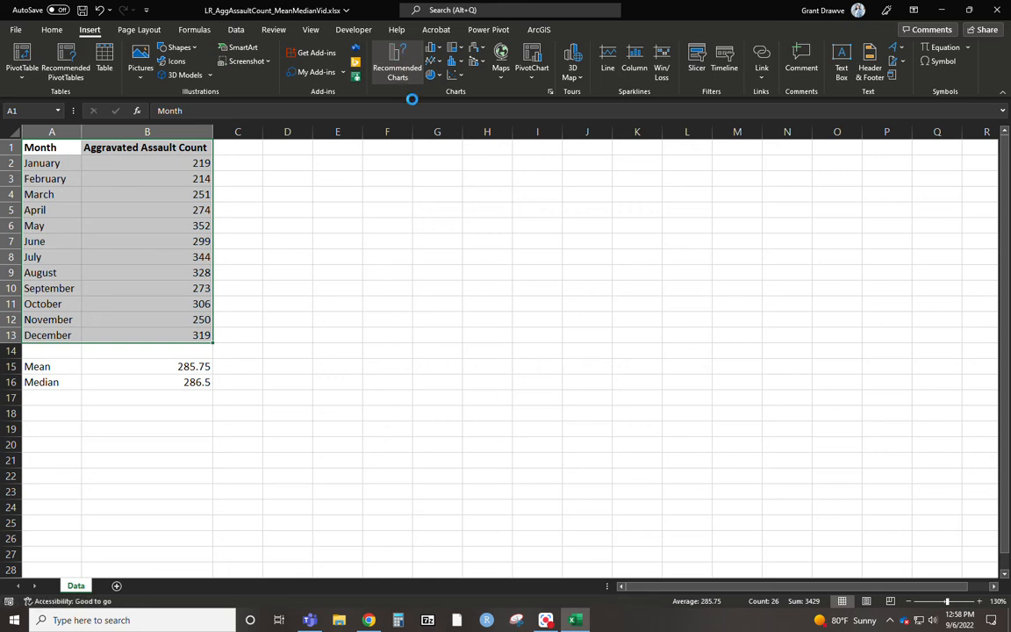
click(377, 259)
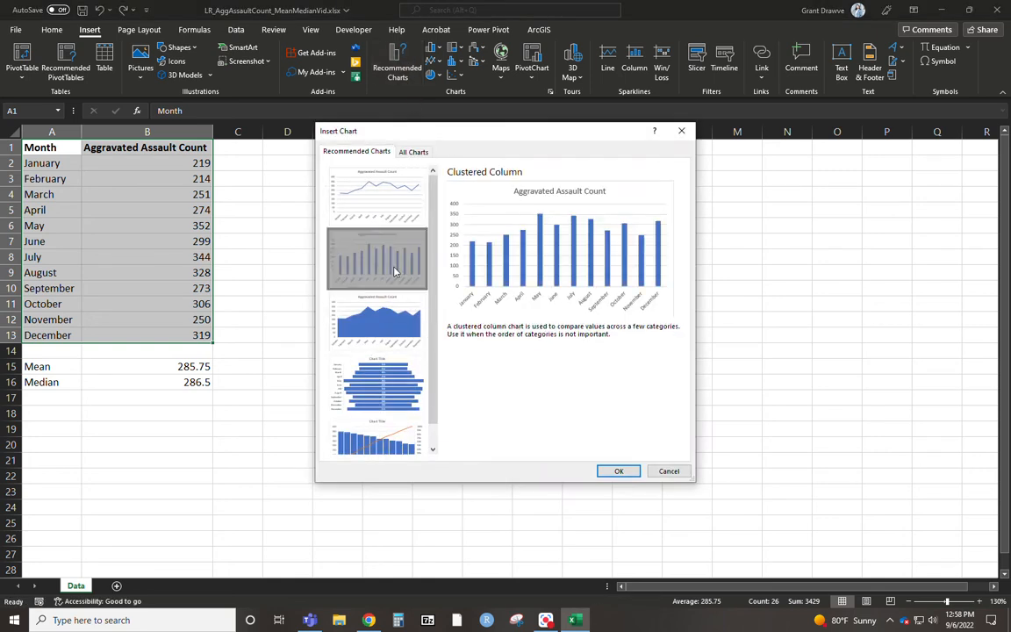
click(618, 472)
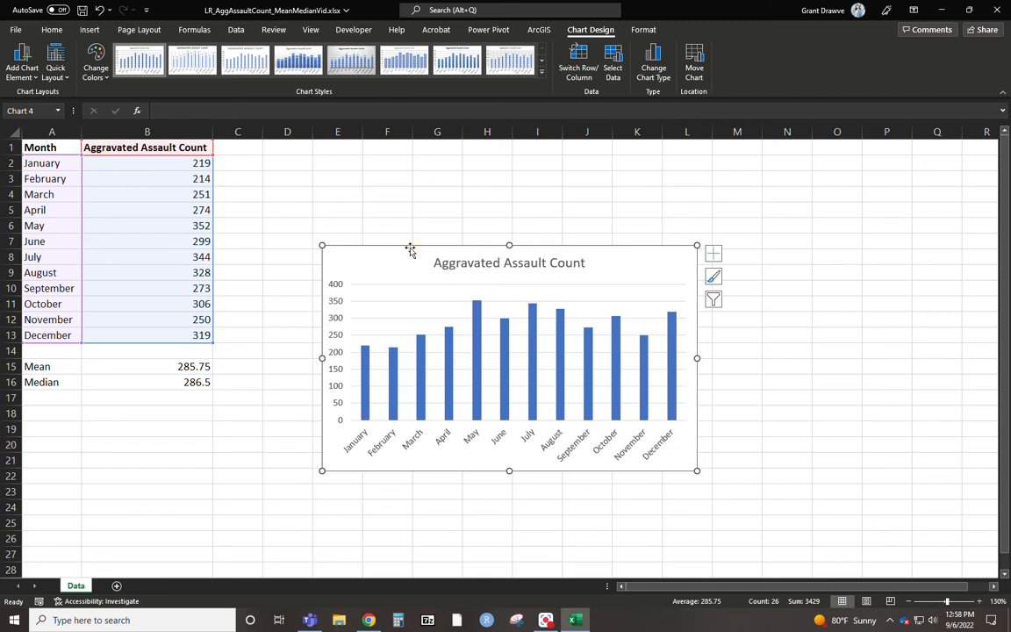
key(Delete)
Add the column headers Mean in C1 and Median in D1
click(235, 152)
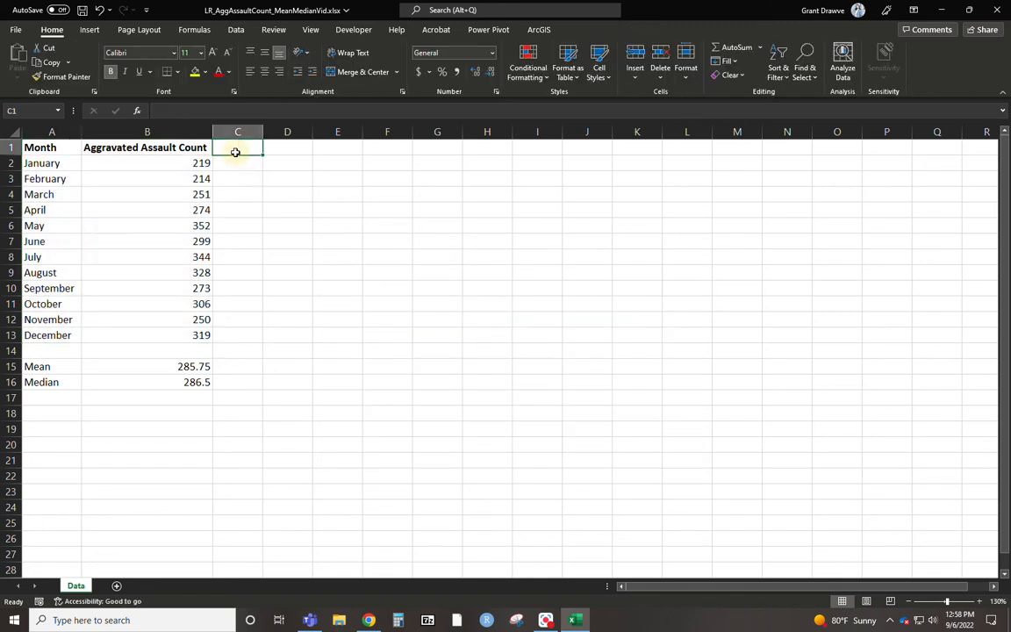
text(Mean)
key(Tab)
text(Media)
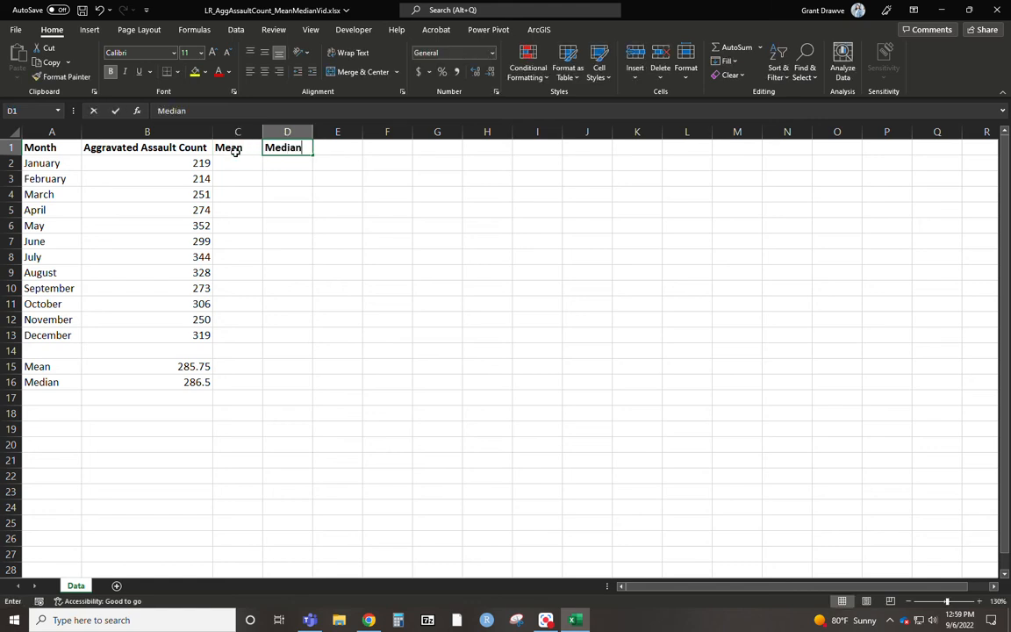
text(n)
key(Return)
Enter the formula =average(B2:B13) in cell C2 of the Mean column
text(=)
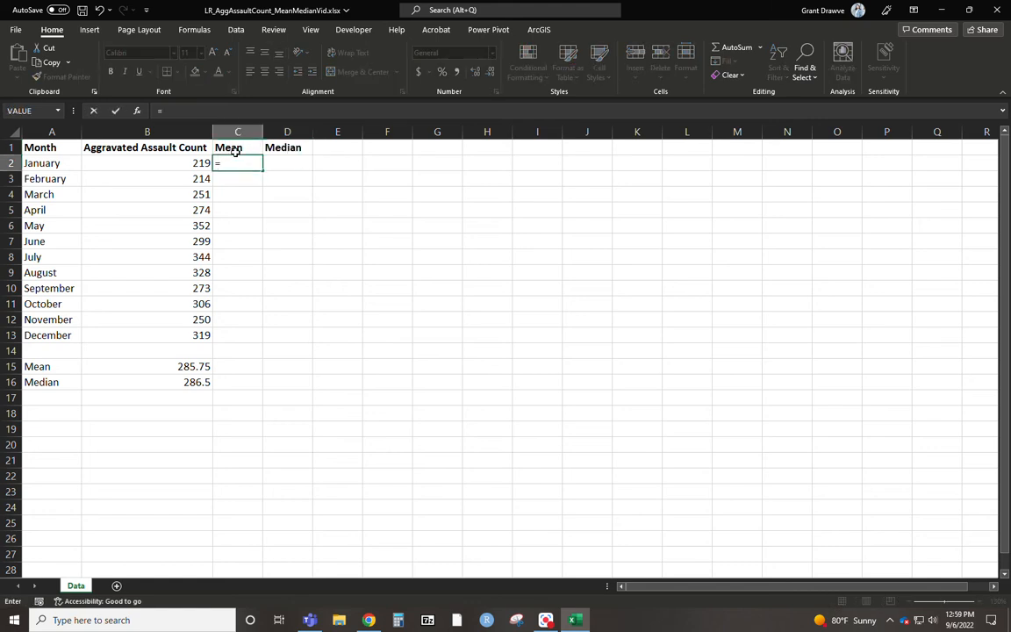
text(average()
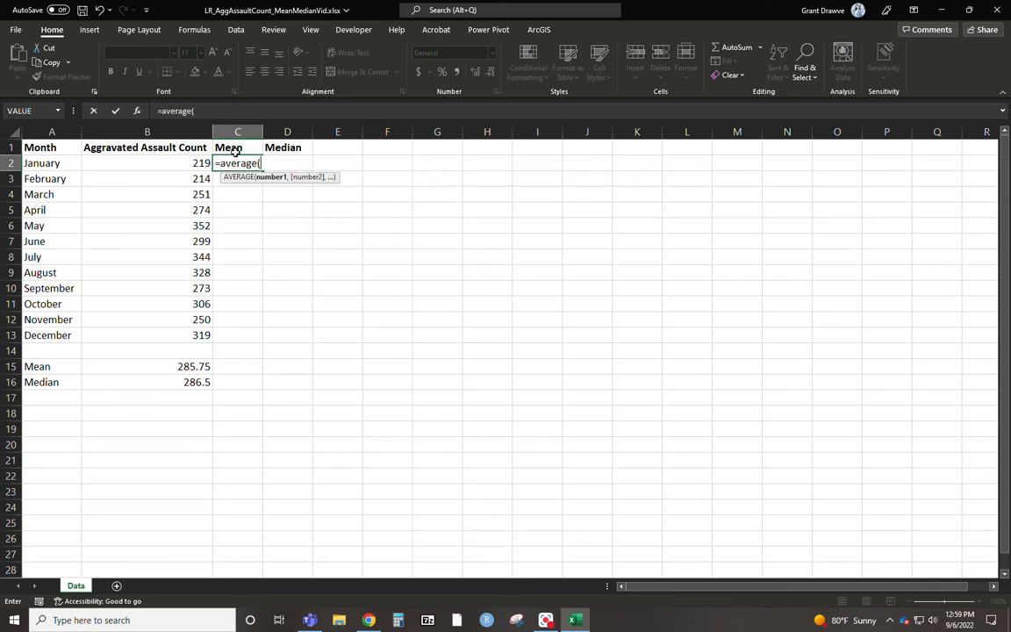
drag(196, 198, 201, 328)
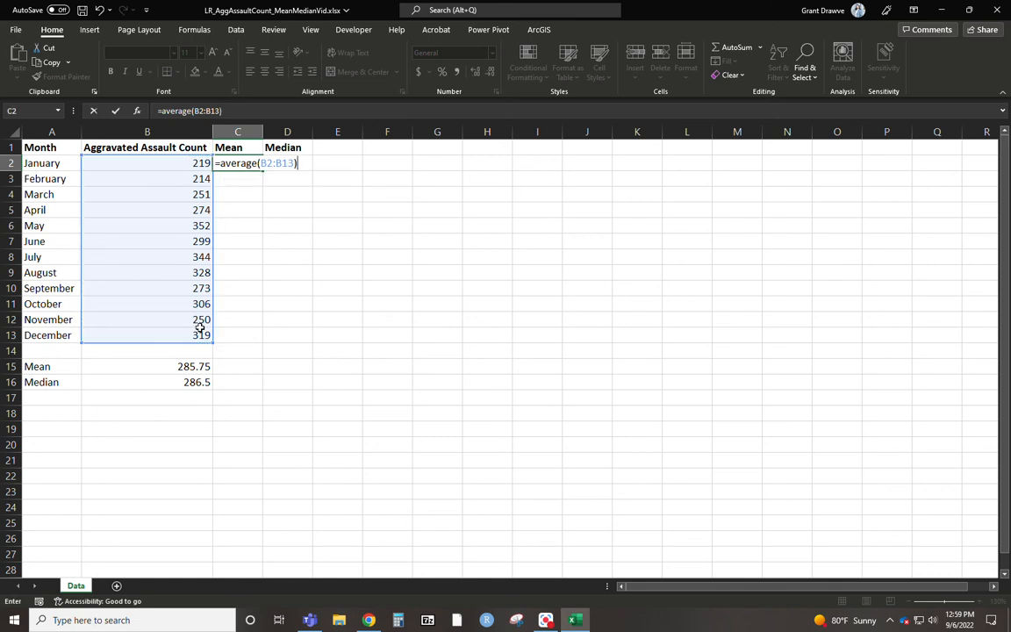
key(Return)
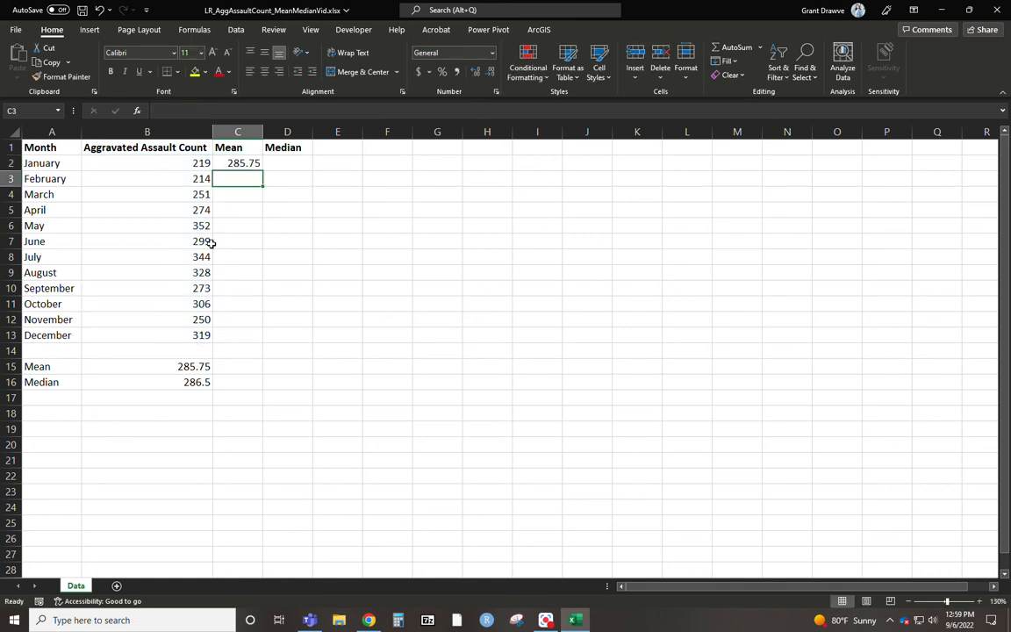
Fill the relative mean formula from C2 down to C13 and compare the ranges in C2 and C3
click(255, 164)
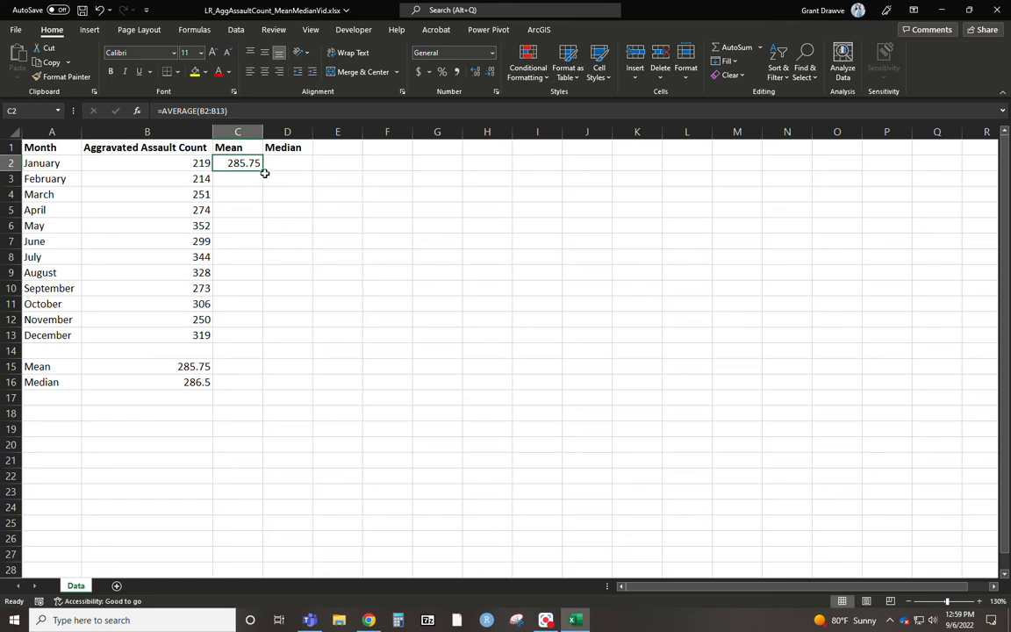
drag(263, 170, 250, 346)
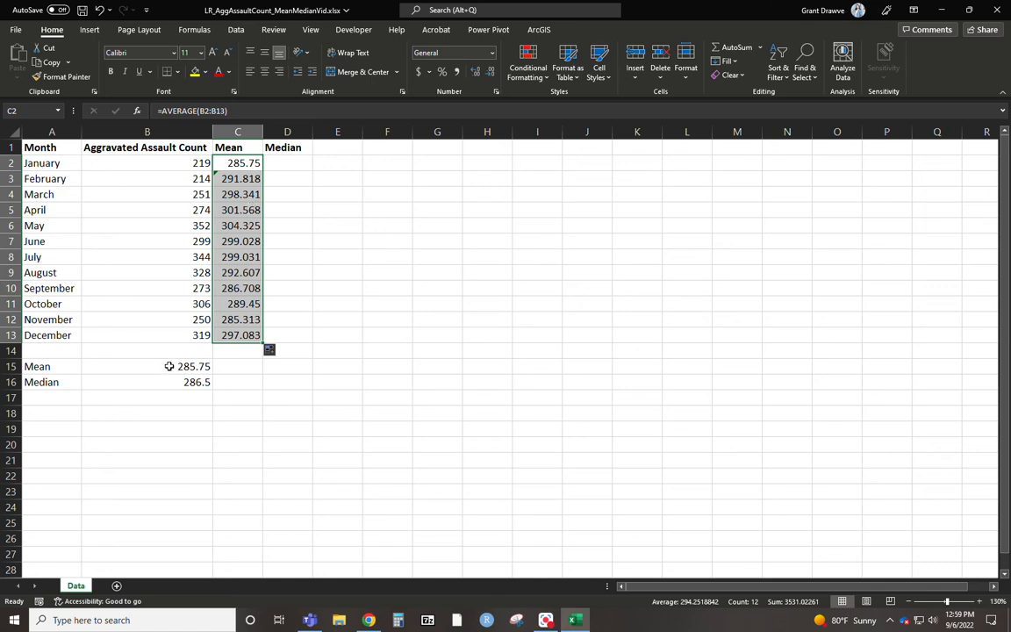
click(244, 181)
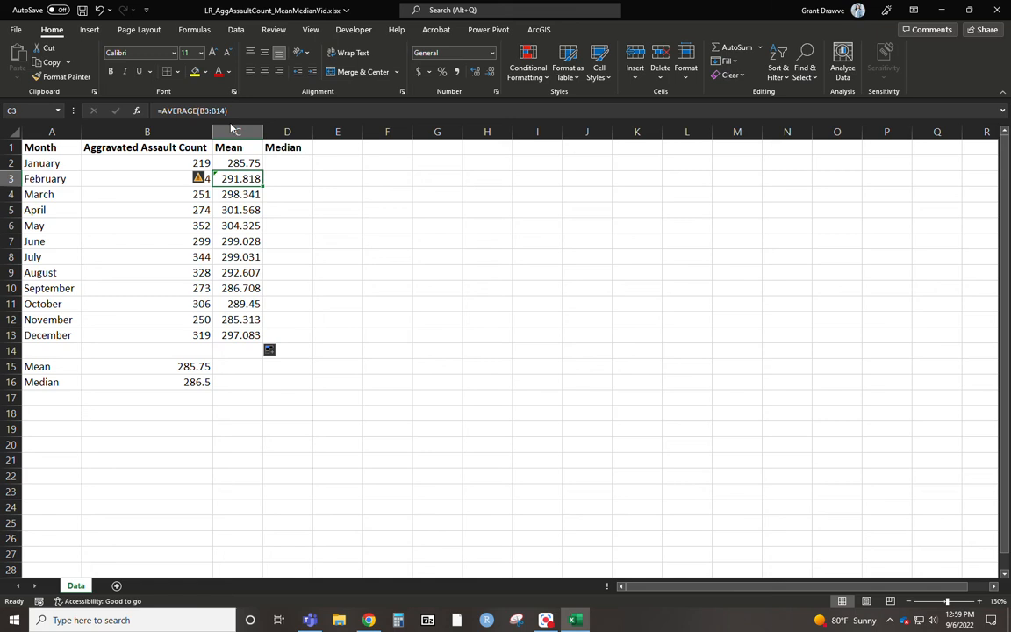
click(234, 162)
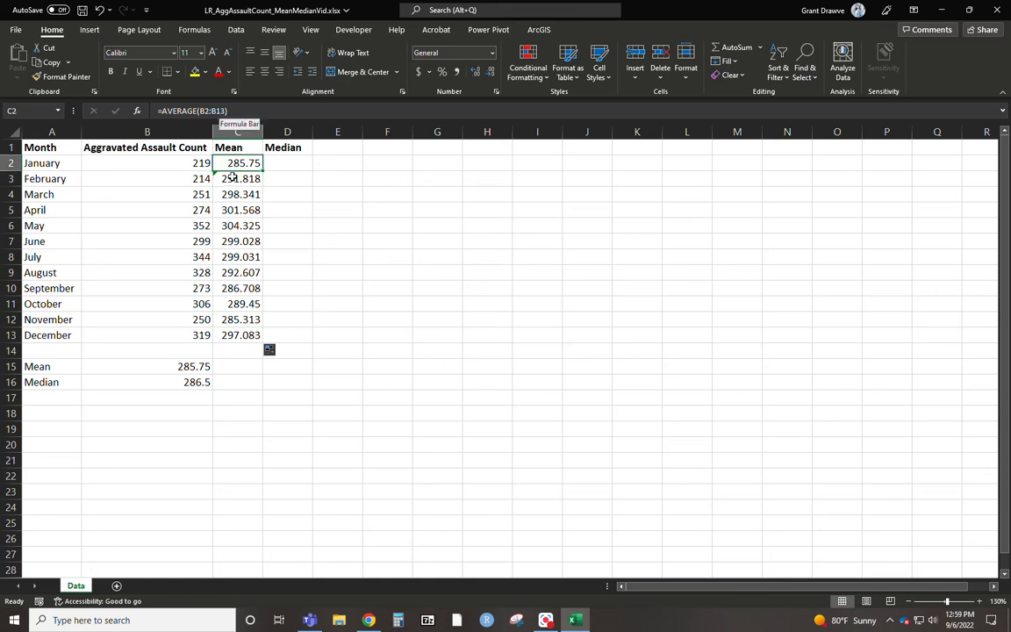
click(232, 177)
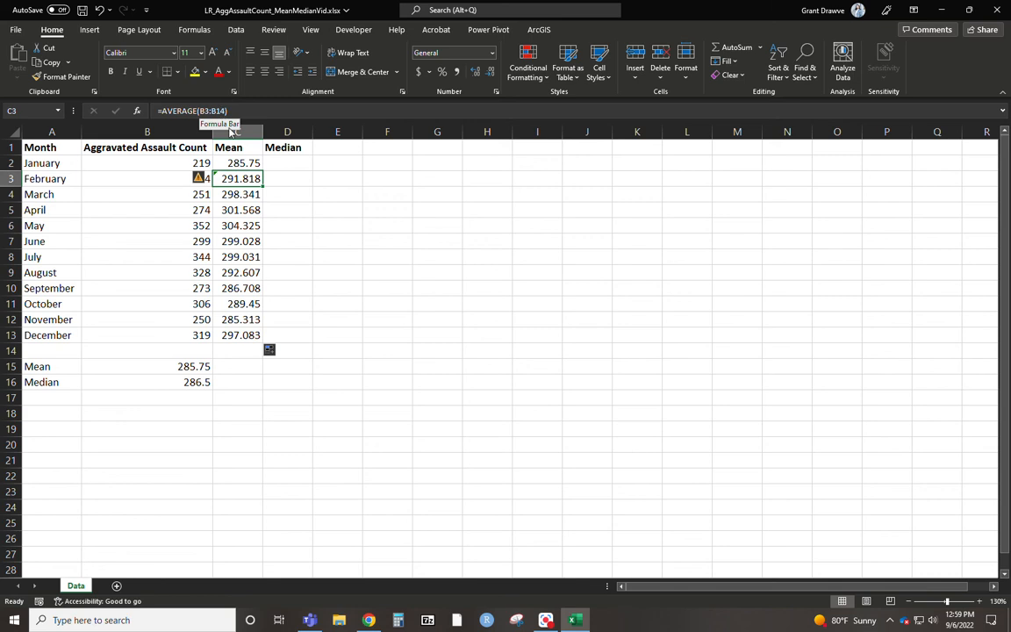
Make the range in C2 absolute as =AVERAGE($B$2:$B$13) and fill the formula down to C13
click(233, 162)
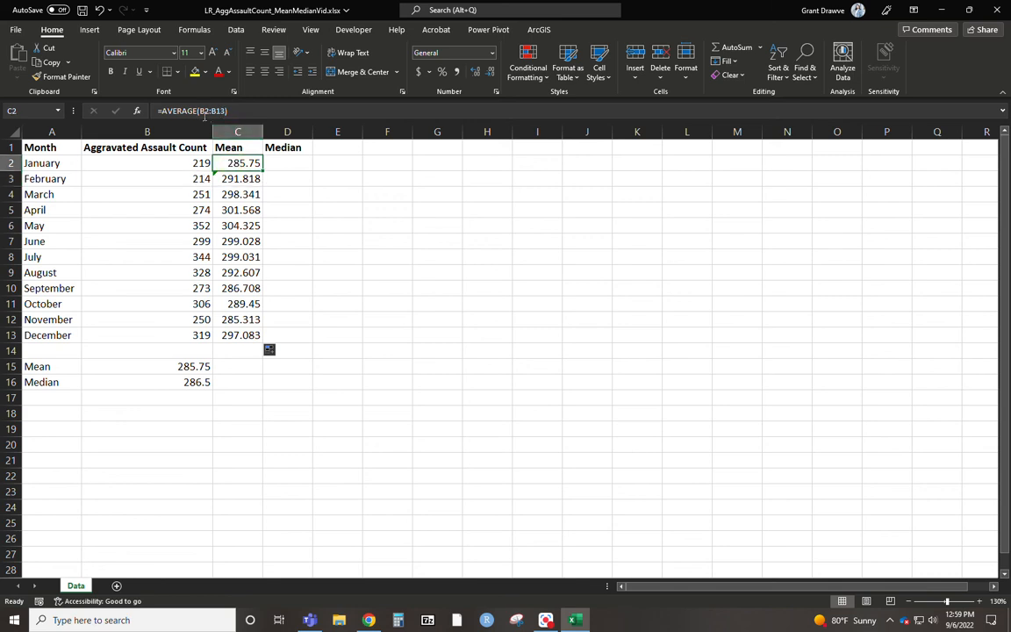
click(205, 115)
text($)
text($)
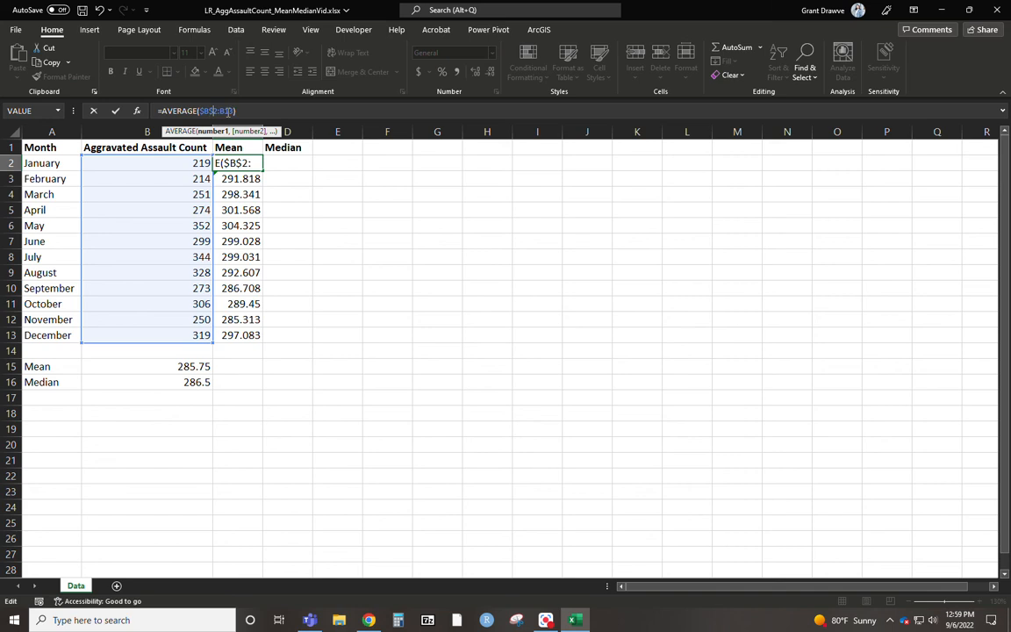
text($)
text($)
key(Return)
click(241, 163)
drag(261, 170, 262, 348)
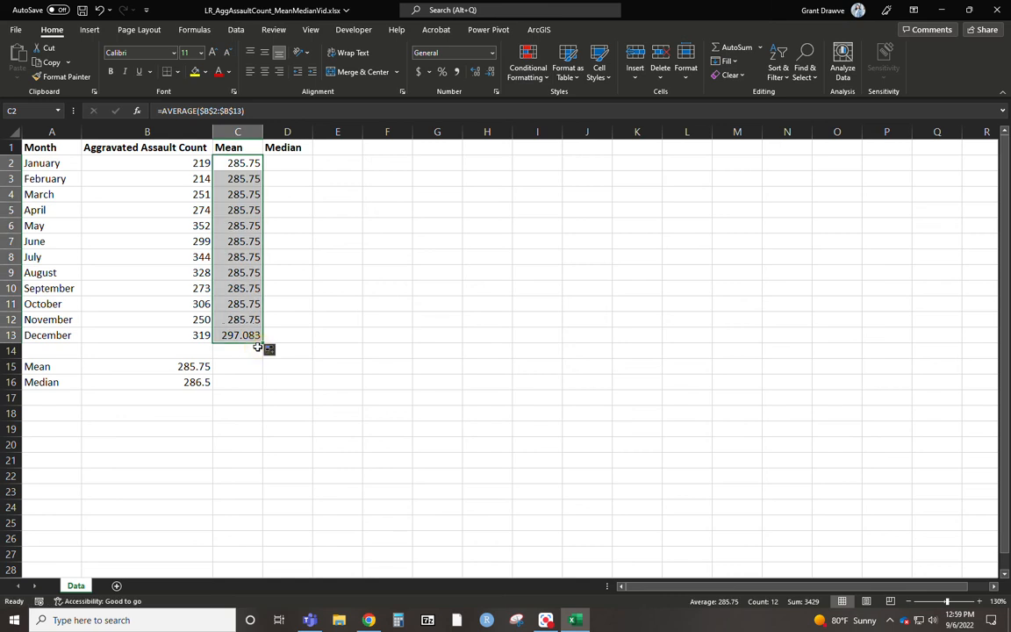
Enter the formula =median(B2:B13) in cell D2 of the Median column
click(286, 163)
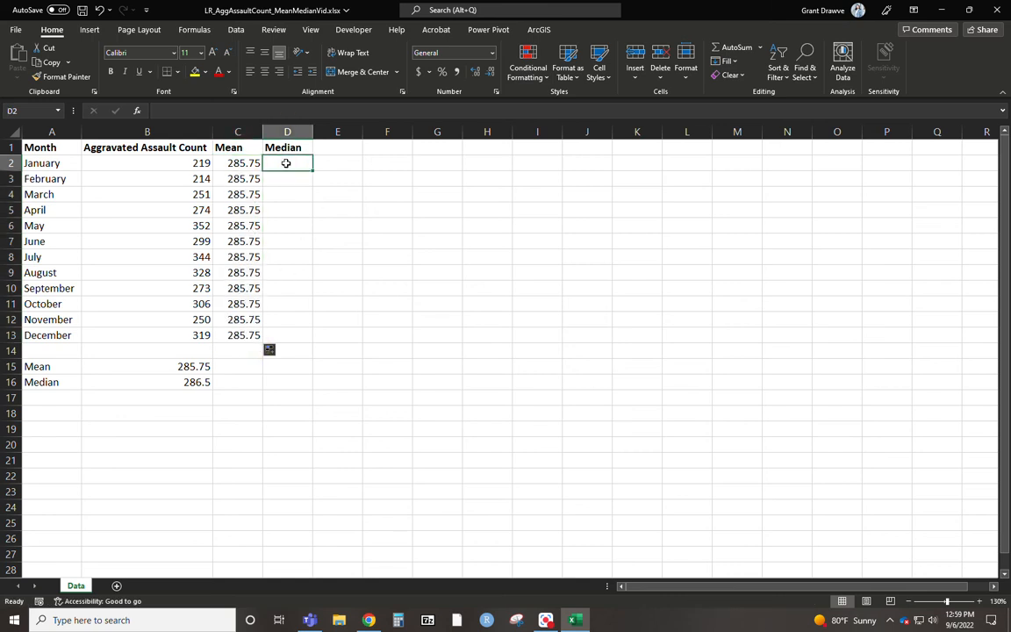
text(=median()
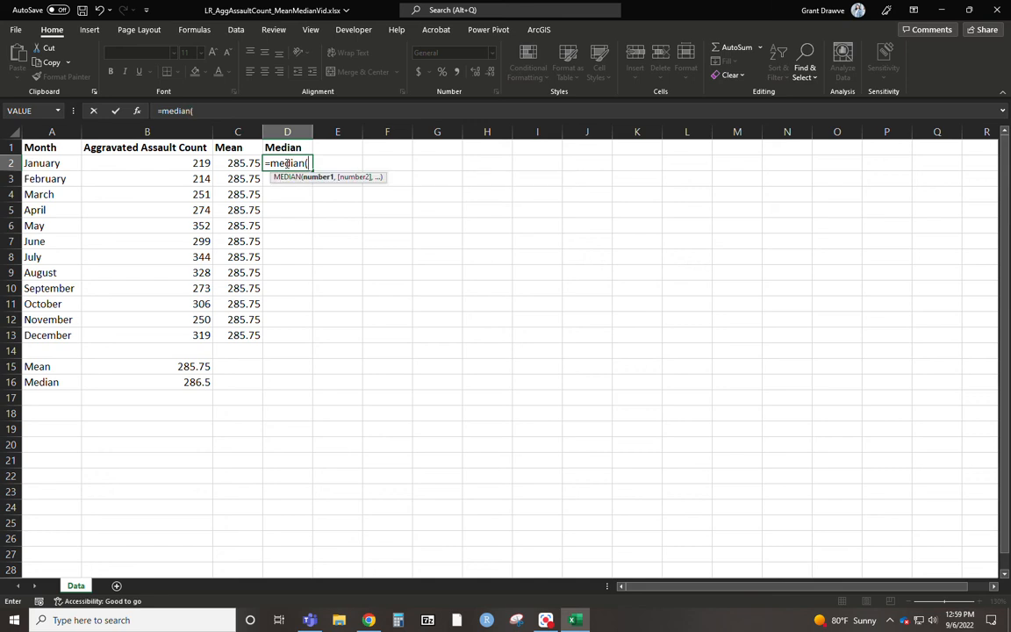
drag(158, 163, 166, 330)
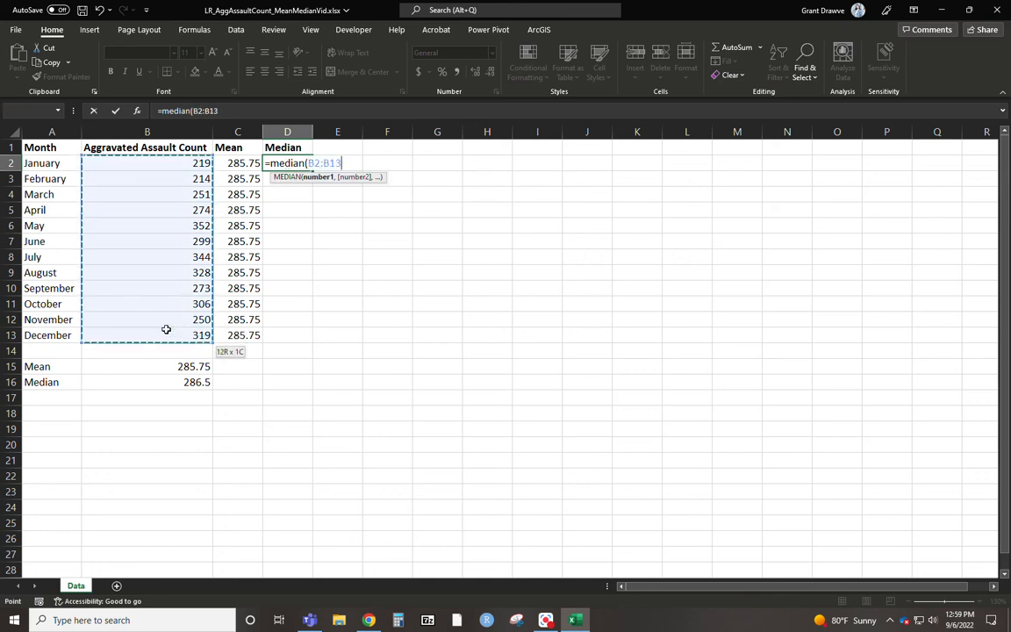
text())
key(Return)
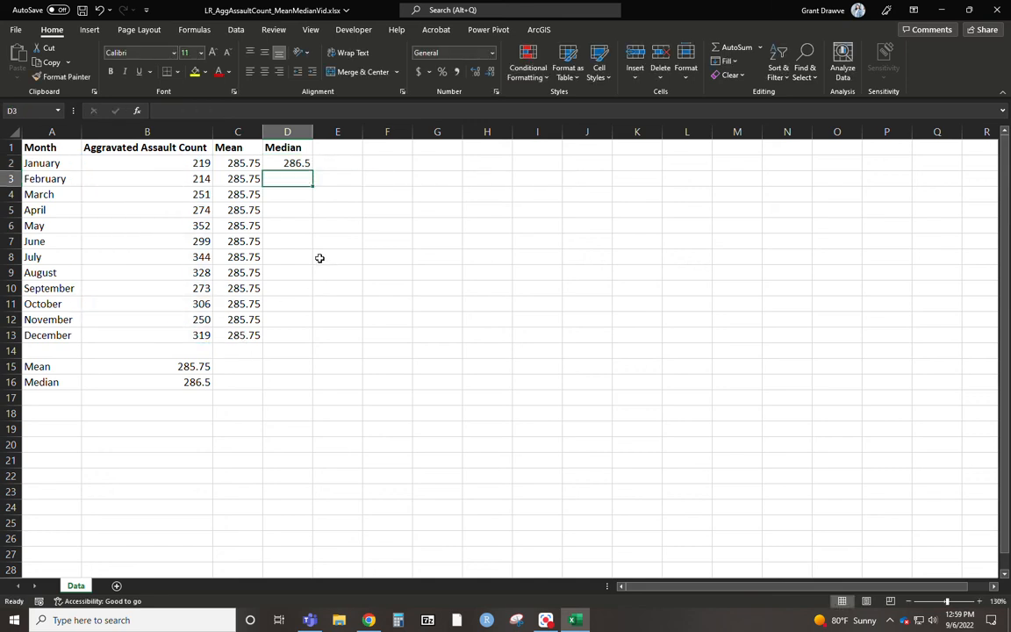
Make the range in D2 absolute as =MEDIAN($B$2:$B$13) and fill the formula down to D13
click(283, 164)
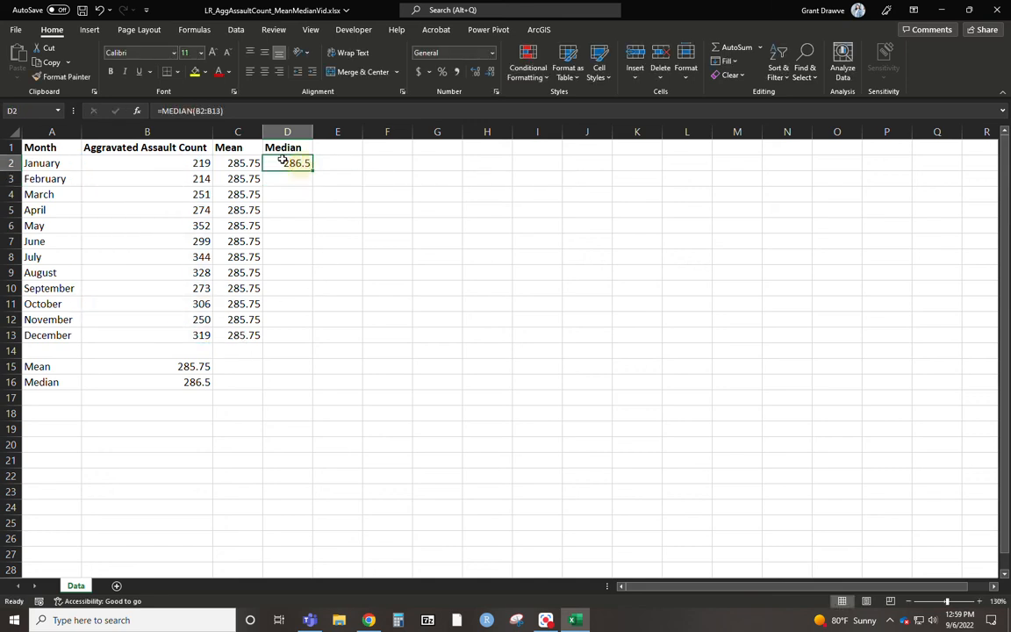
click(197, 110)
text($B$)
key(Right)
key(Right)
text($)
key(Right)
text($)
key(Return)
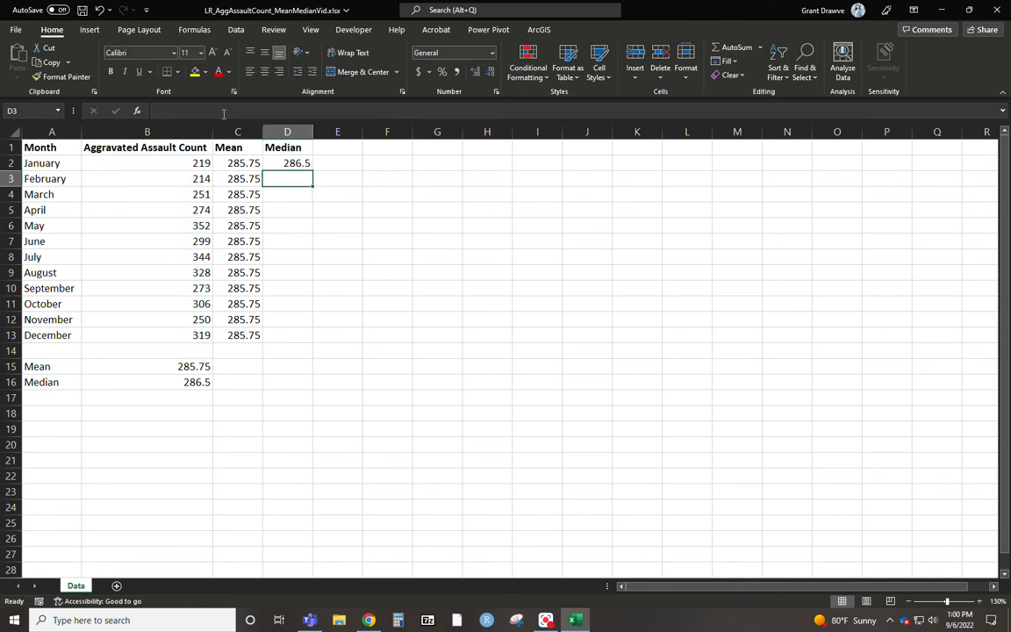
click(307, 163)
double_click(312, 171)
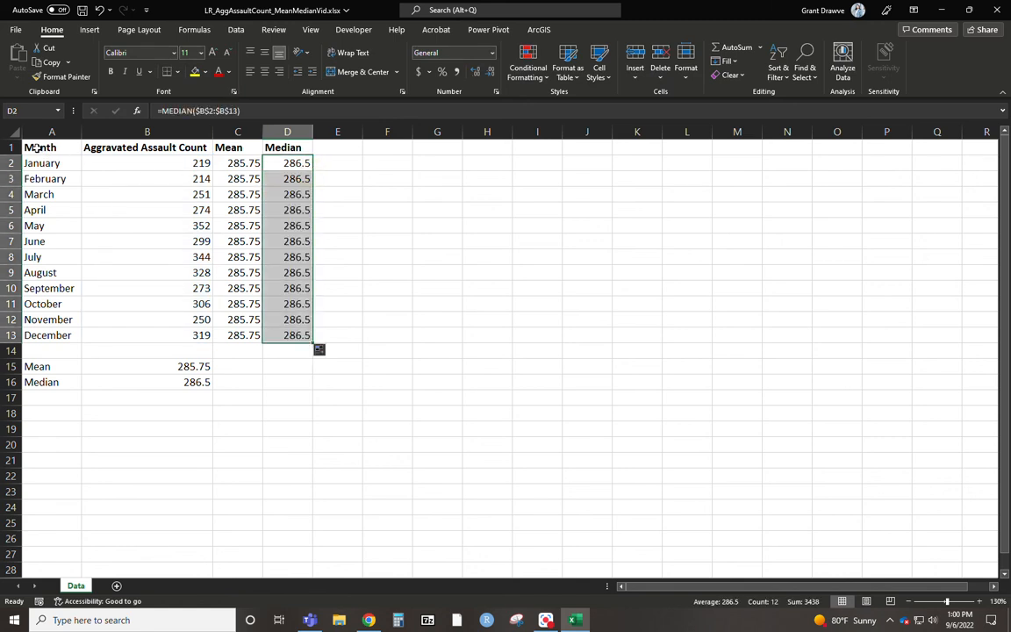
Insert a custom combo chart from A1:D13 with Aggravated Assault Count as clustered columns and Mean and Median as lines
drag(35, 148, 294, 344)
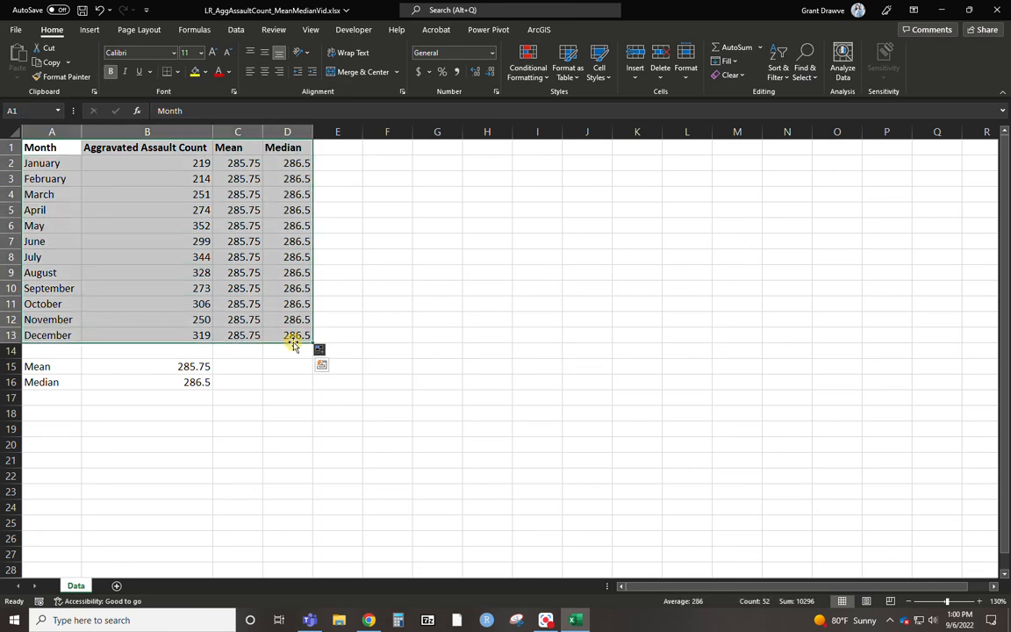
click(90, 31)
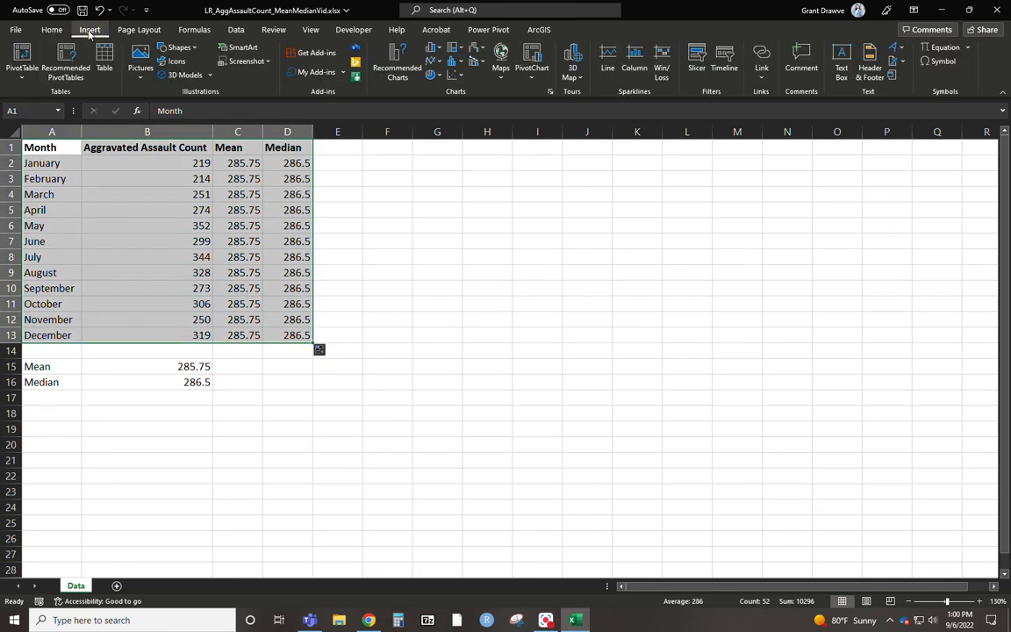
click(481, 67)
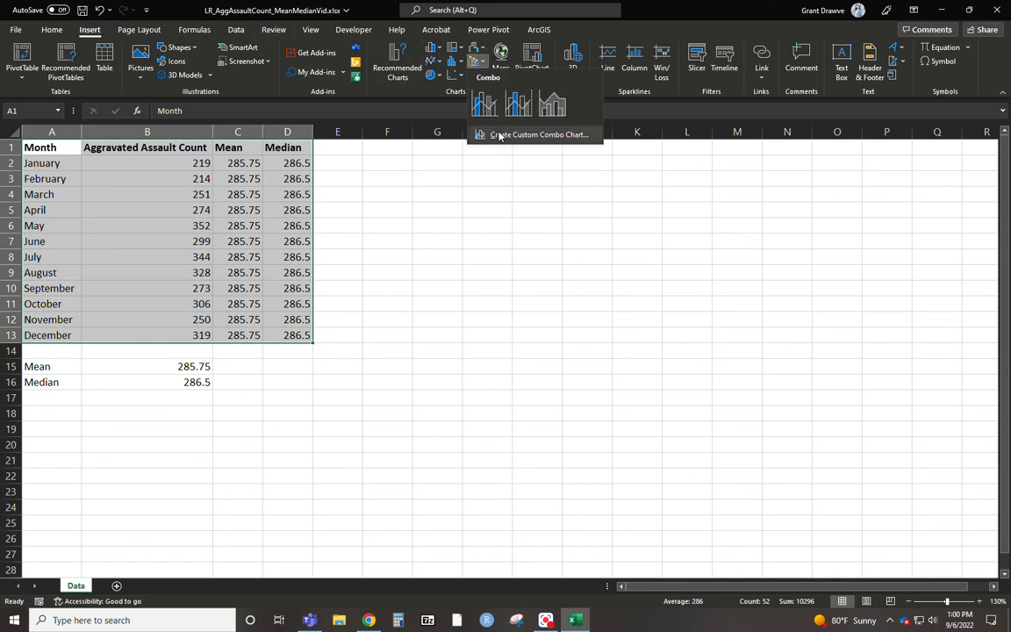
click(497, 129)
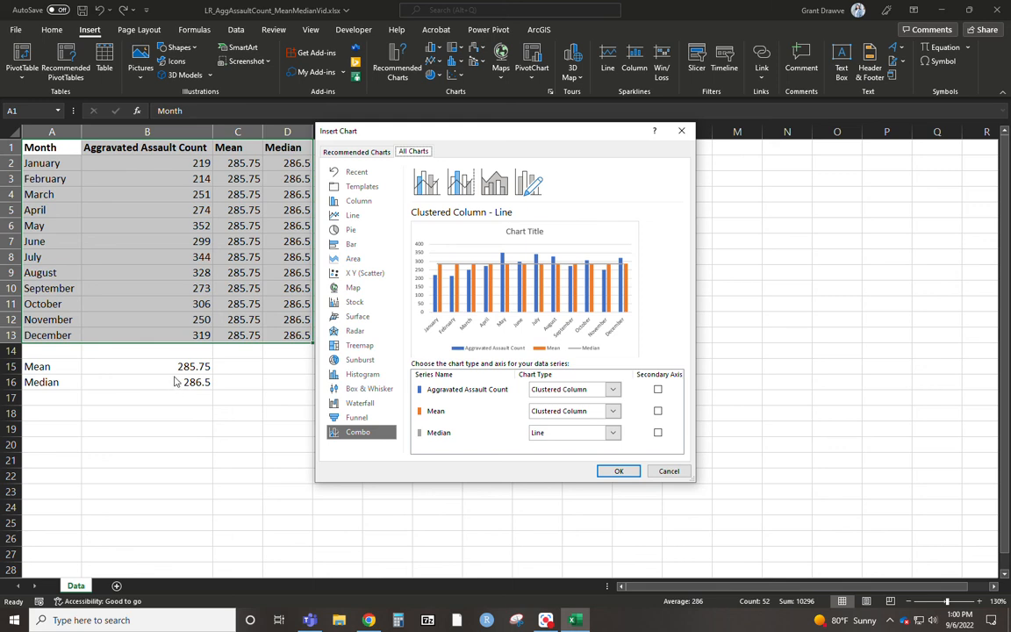
click(549, 413)
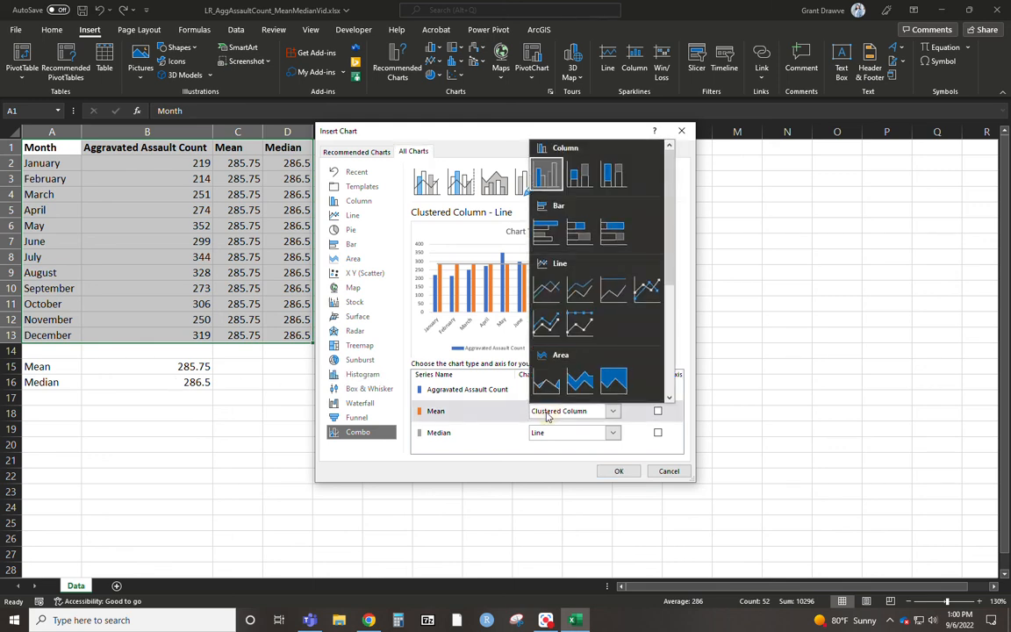
click(544, 289)
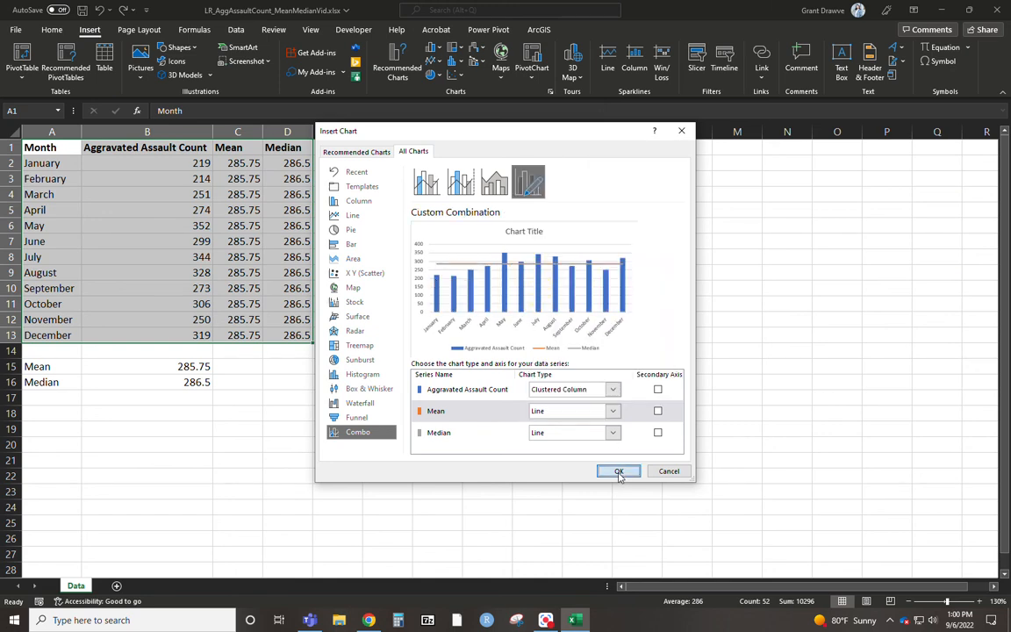
click(618, 471)
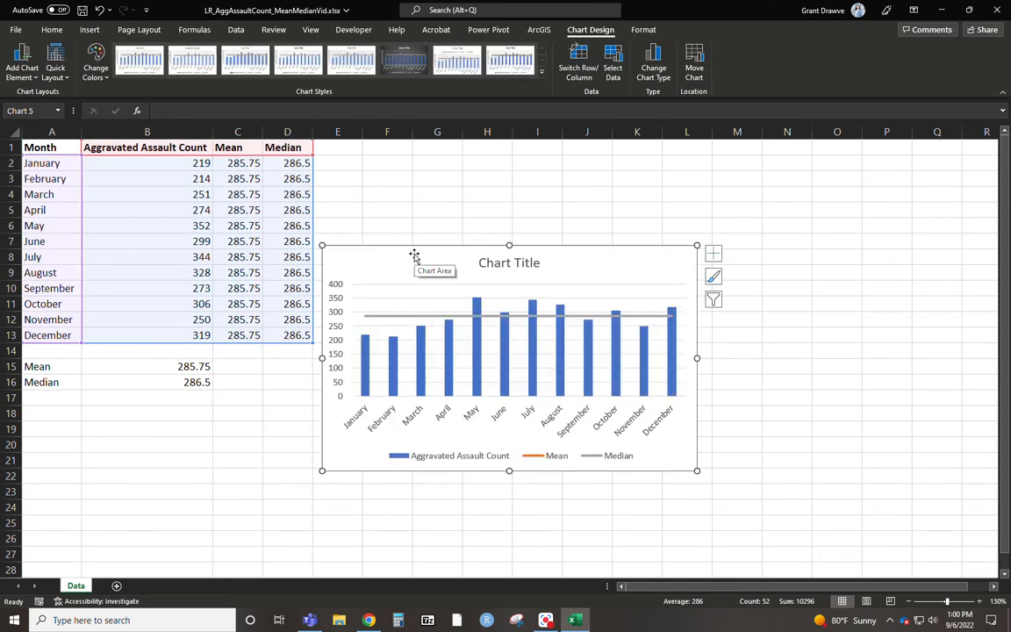
Move the combo chart to a new chart sheet named Chart_MeanMedian
right_click(413, 253)
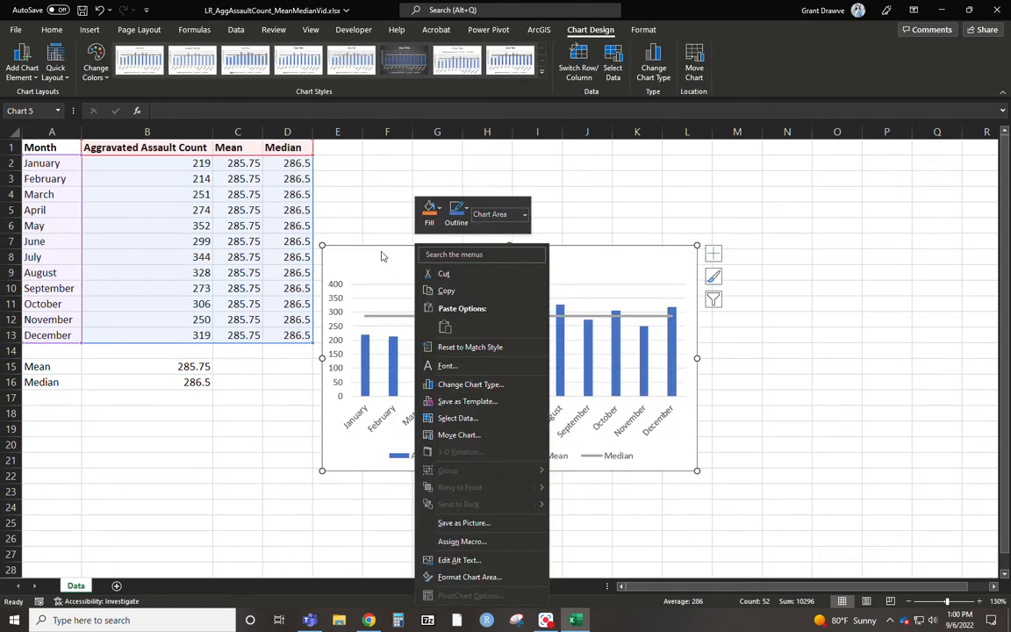
click(458, 434)
click(393, 415)
text(Chart_MeanMedian)
key(Return)
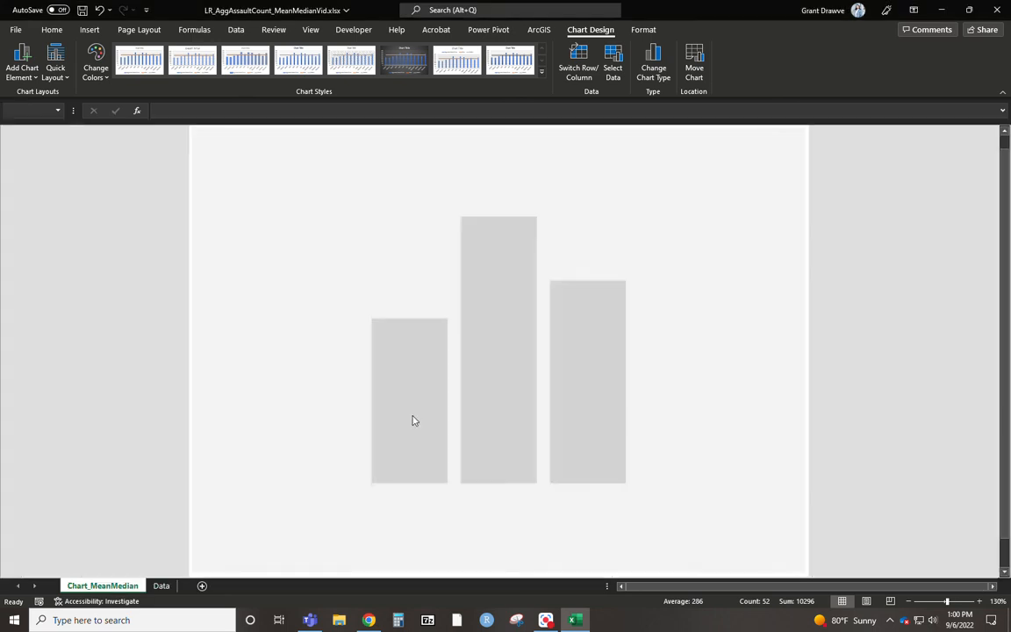
Delete the chart title and add data labels to the Aggravated Assault Count columns
click(492, 146)
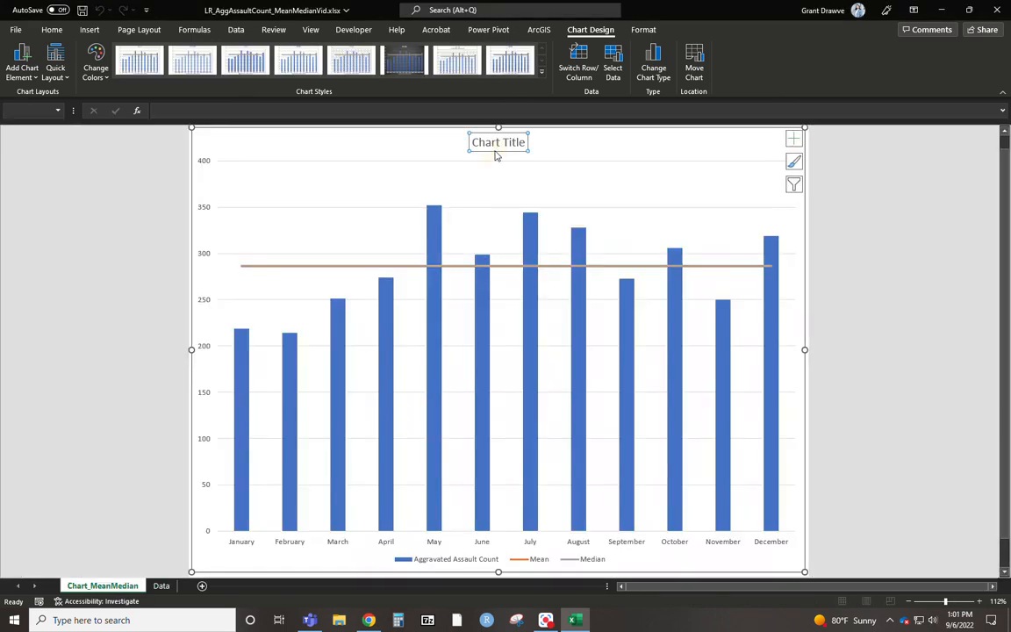
key(Delete)
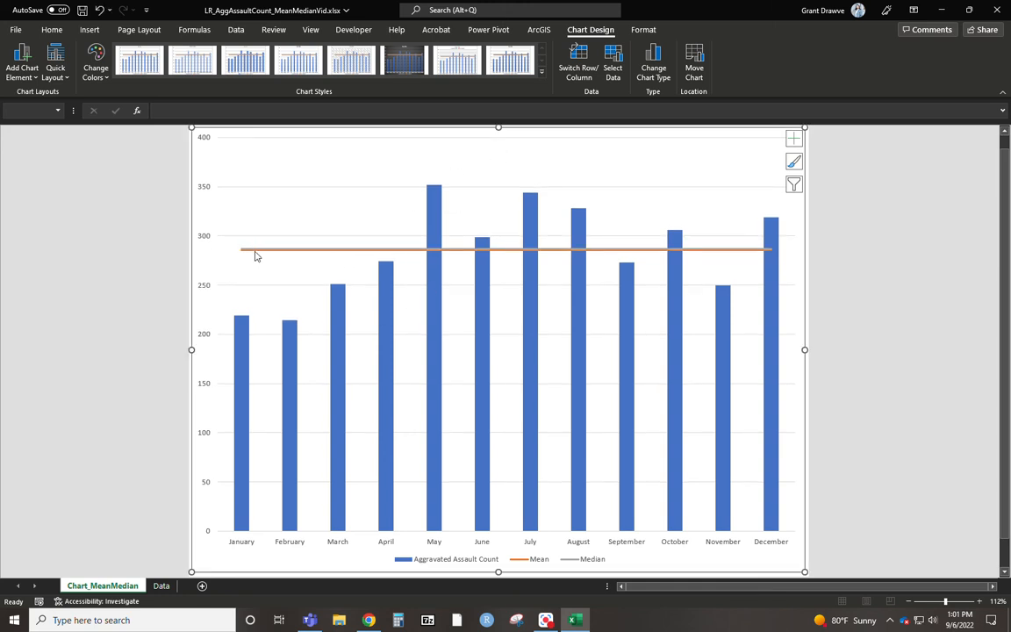
mouse_move(244, 331)
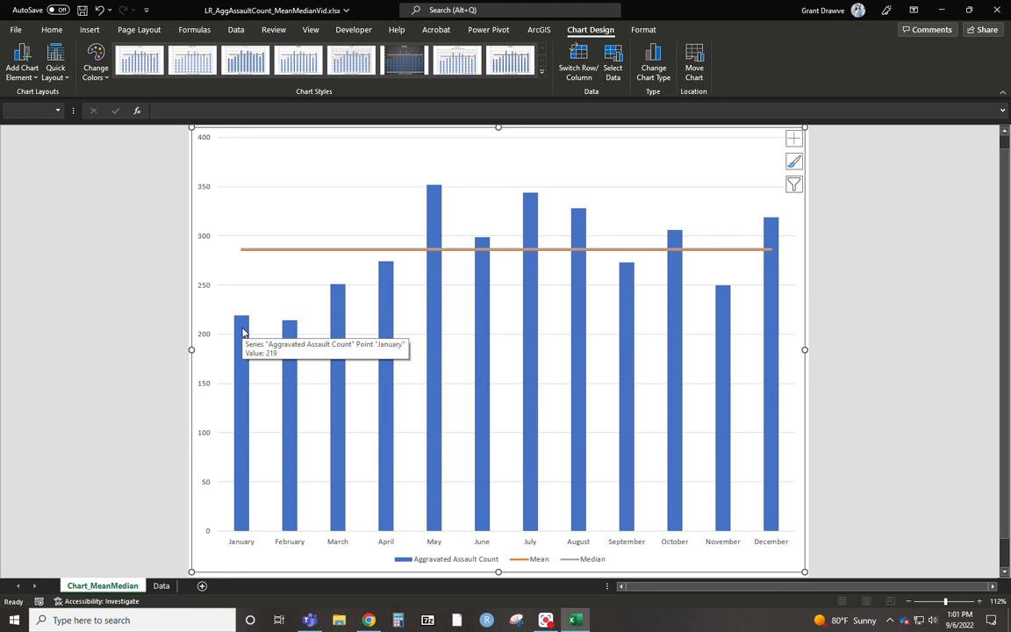
click(244, 331)
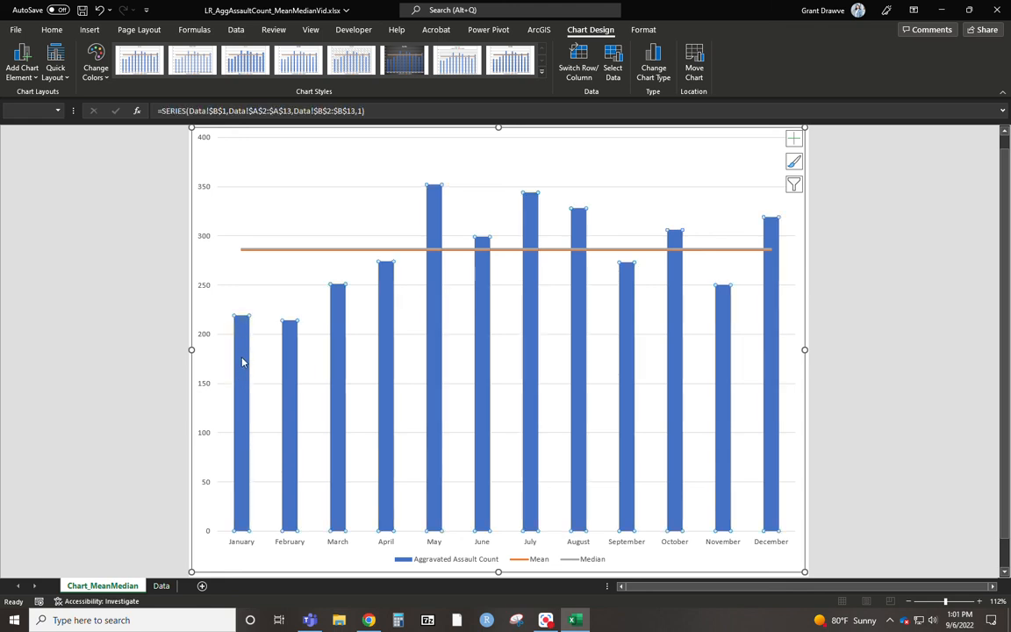
right_click(243, 362)
click(265, 413)
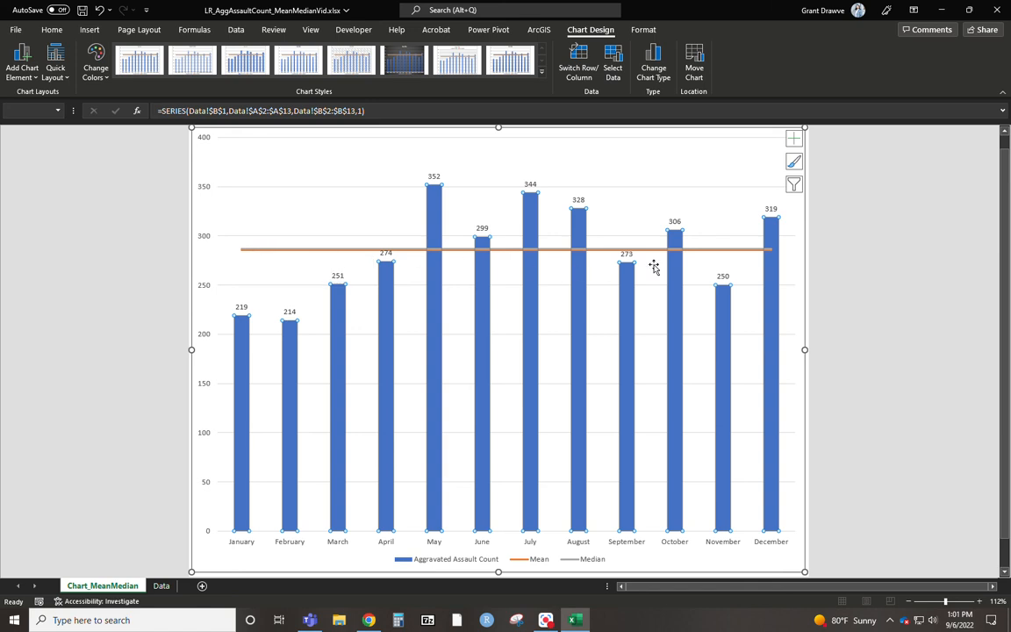
Format the whole Median line with the long dash type
click(249, 251)
click(252, 252)
double_click(253, 253)
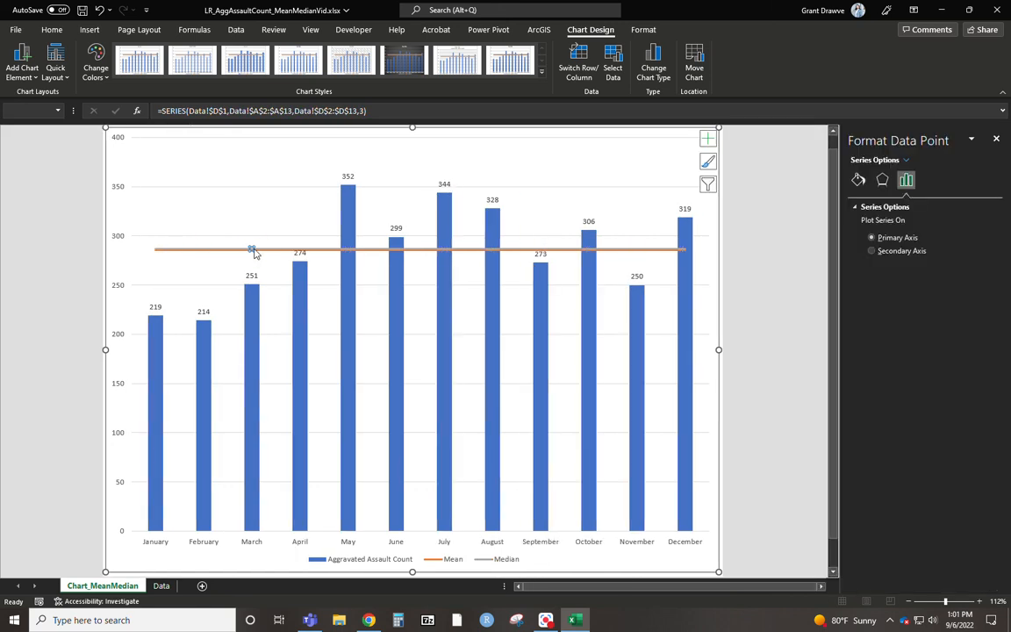
click(277, 254)
click(275, 250)
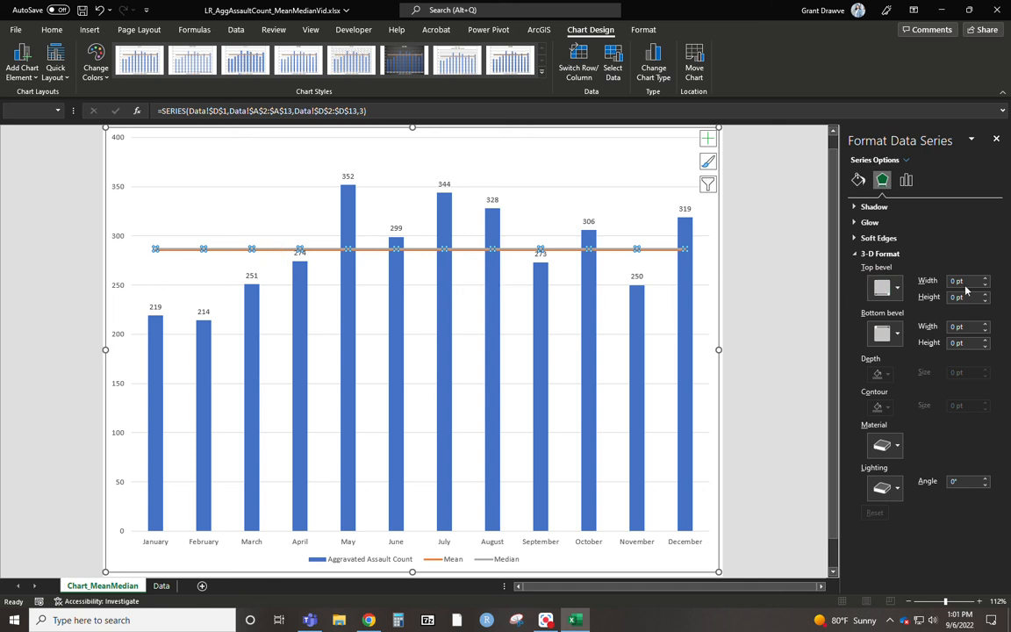
click(860, 182)
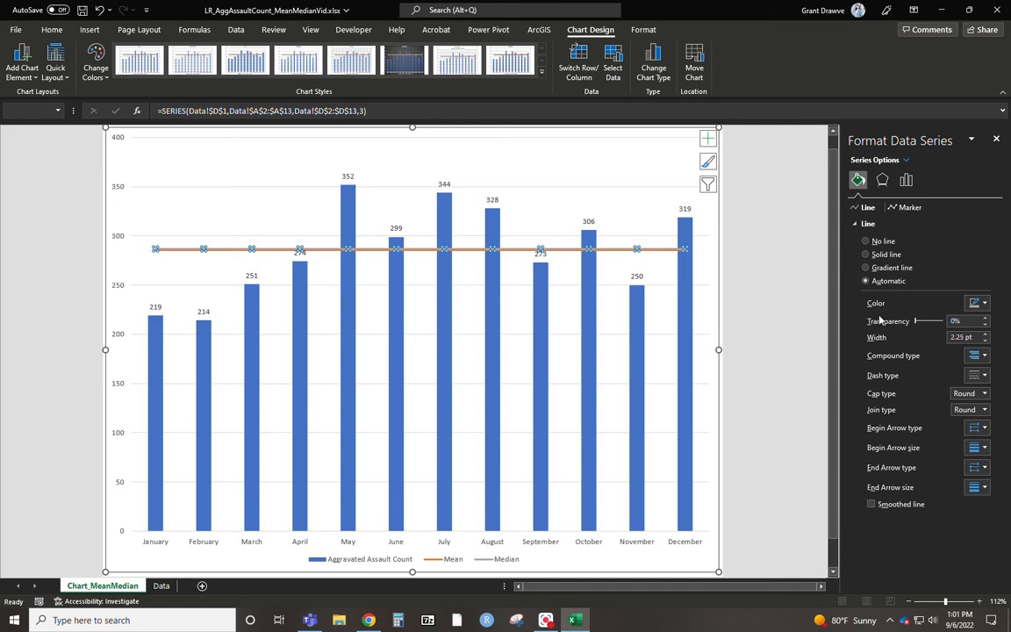
click(977, 374)
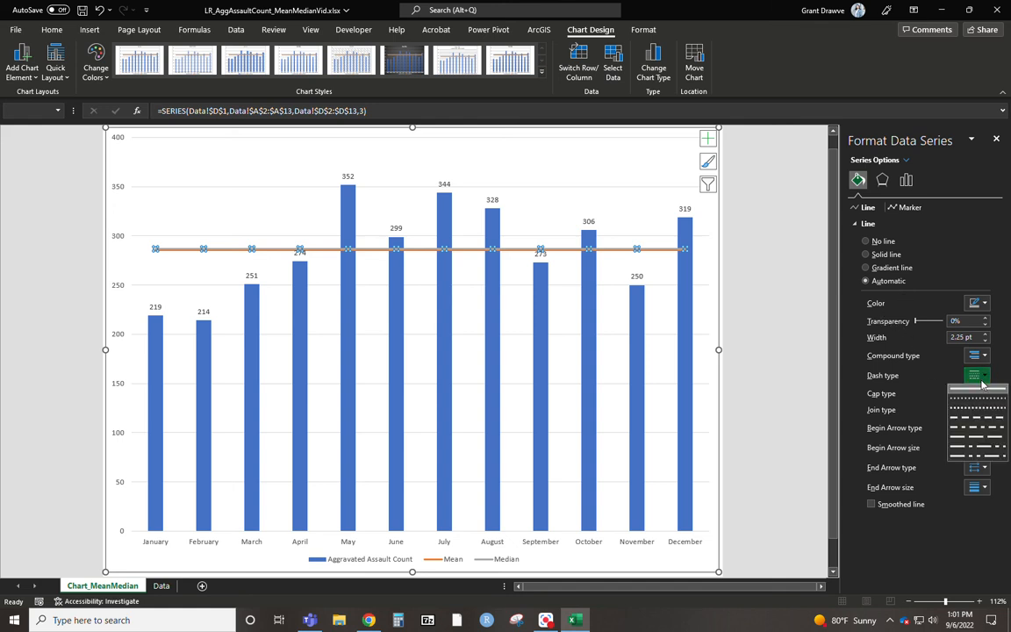
click(981, 436)
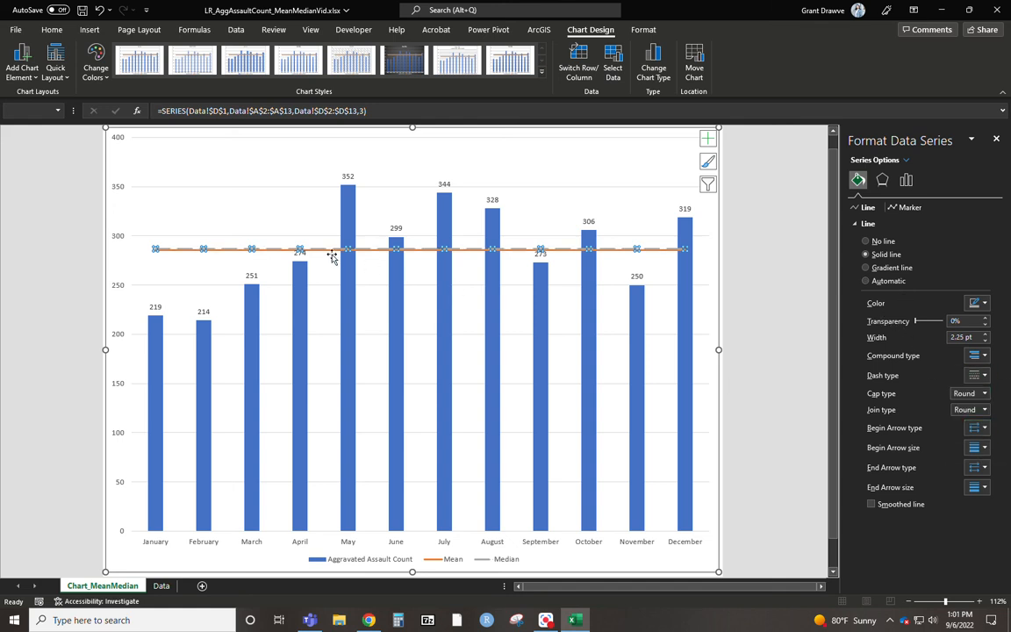
click(769, 271)
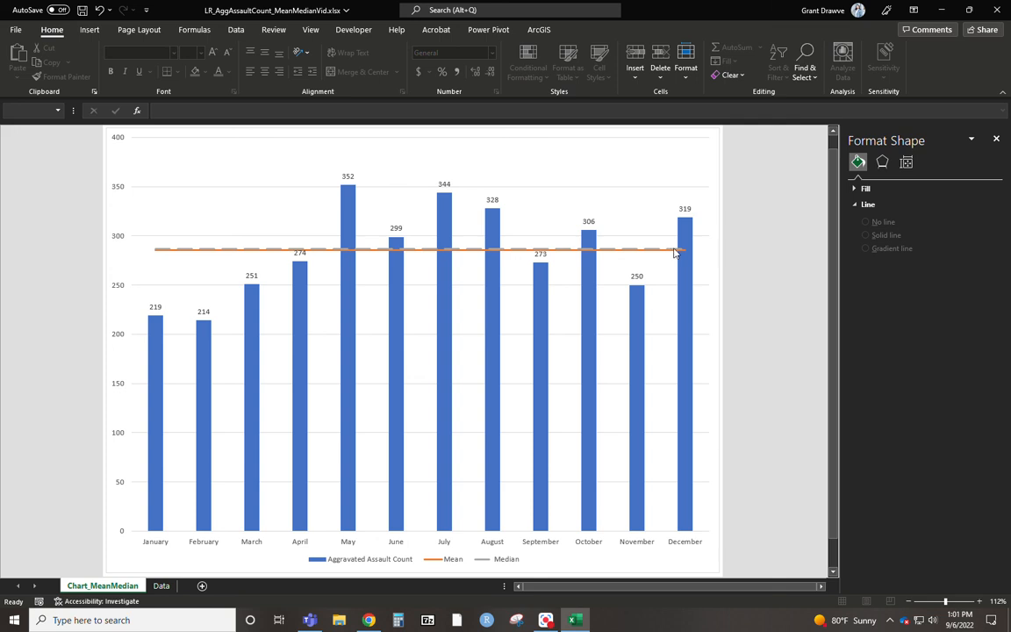
Add a data label to only the December point of the Median line
mouse_move(674, 253)
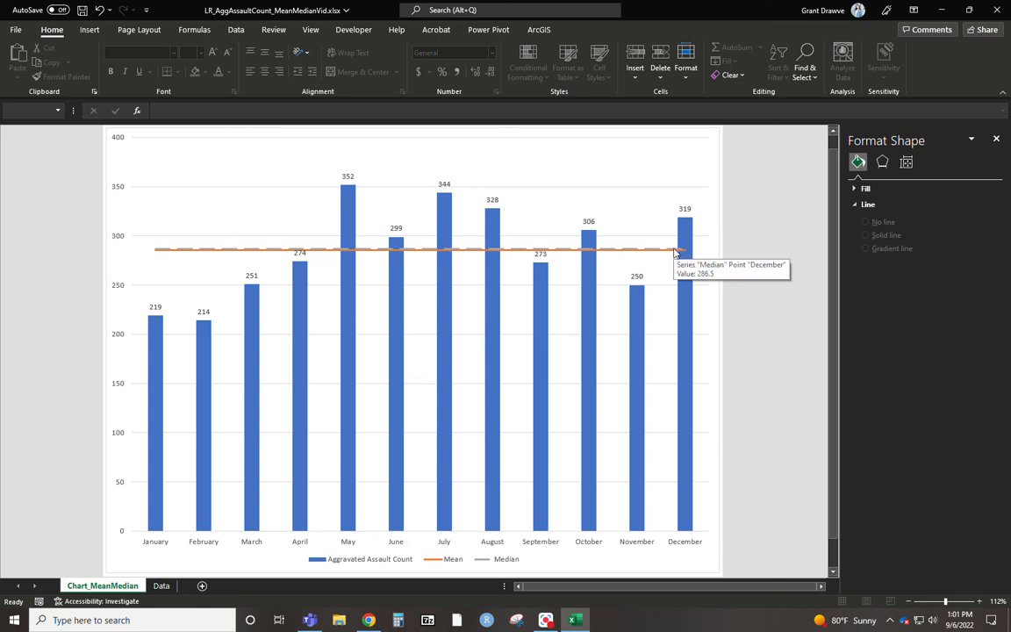
click(675, 253)
click(675, 252)
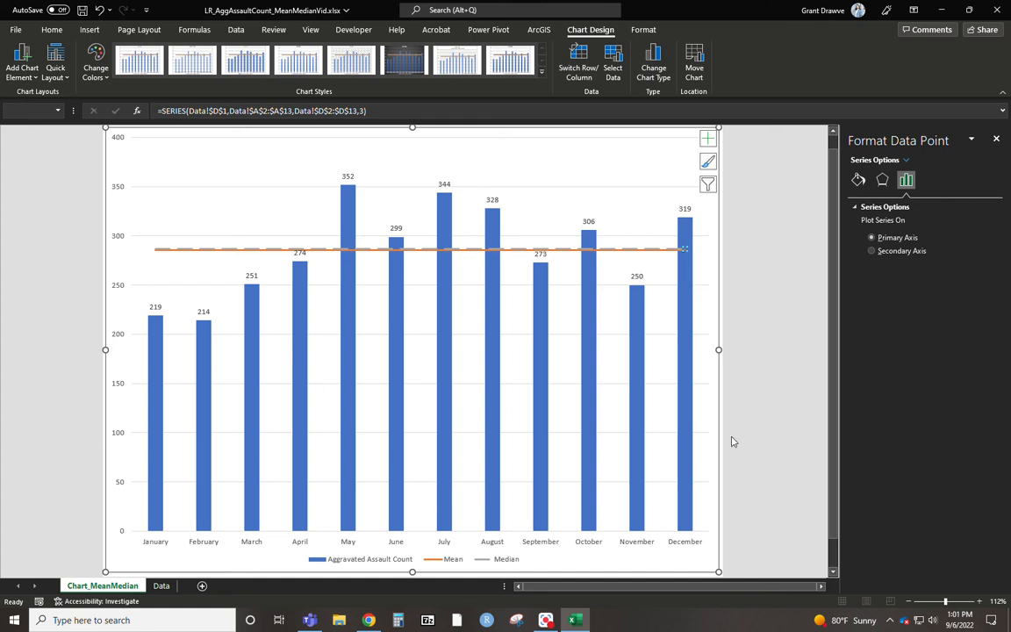
right_click(685, 252)
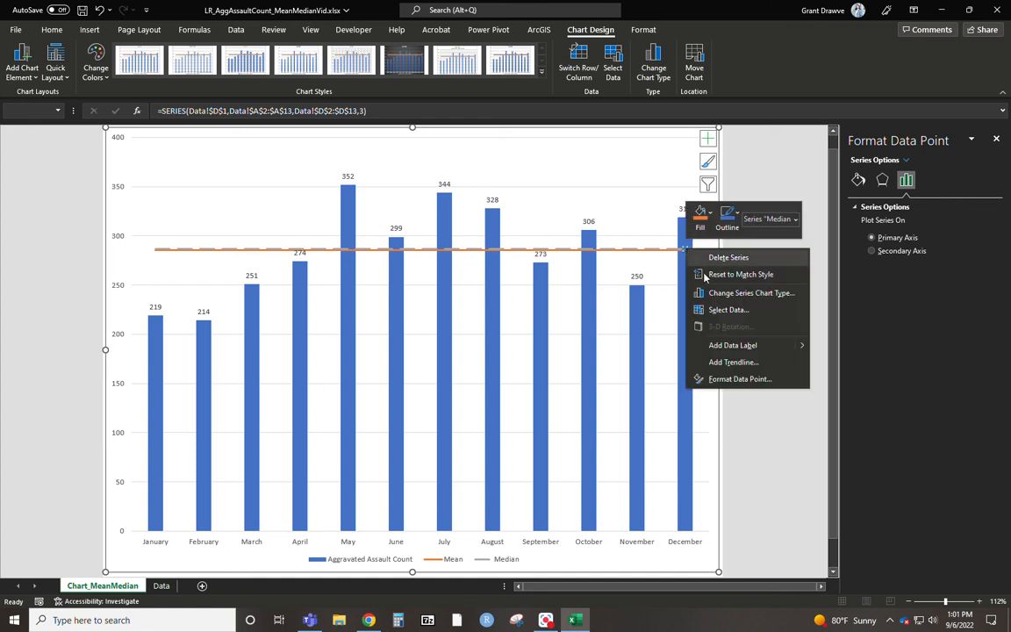
click(734, 345)
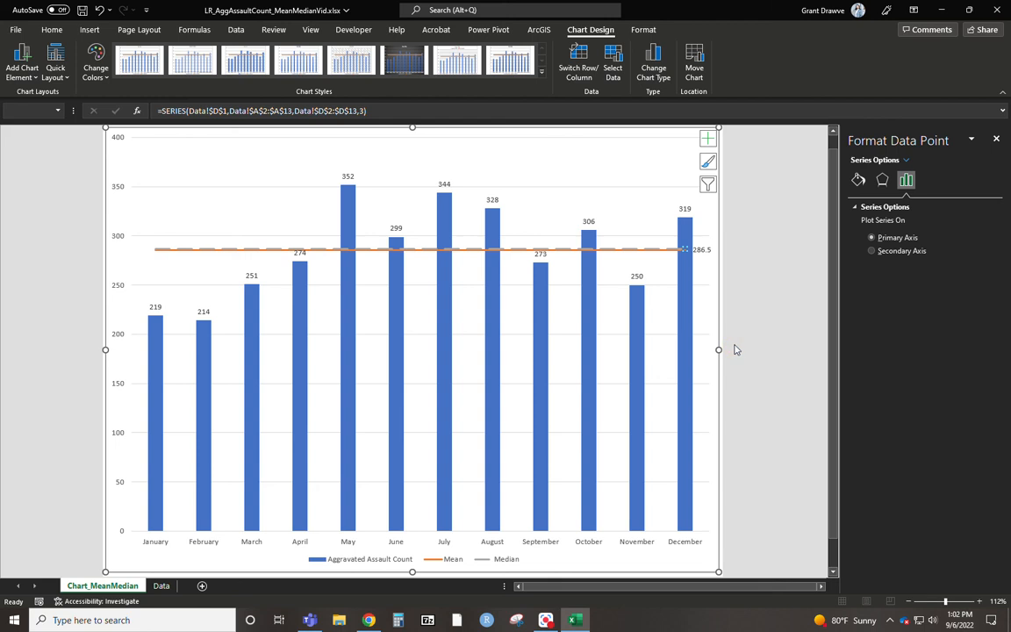
Replace the text of the Median line's December data label with Median
click(703, 253)
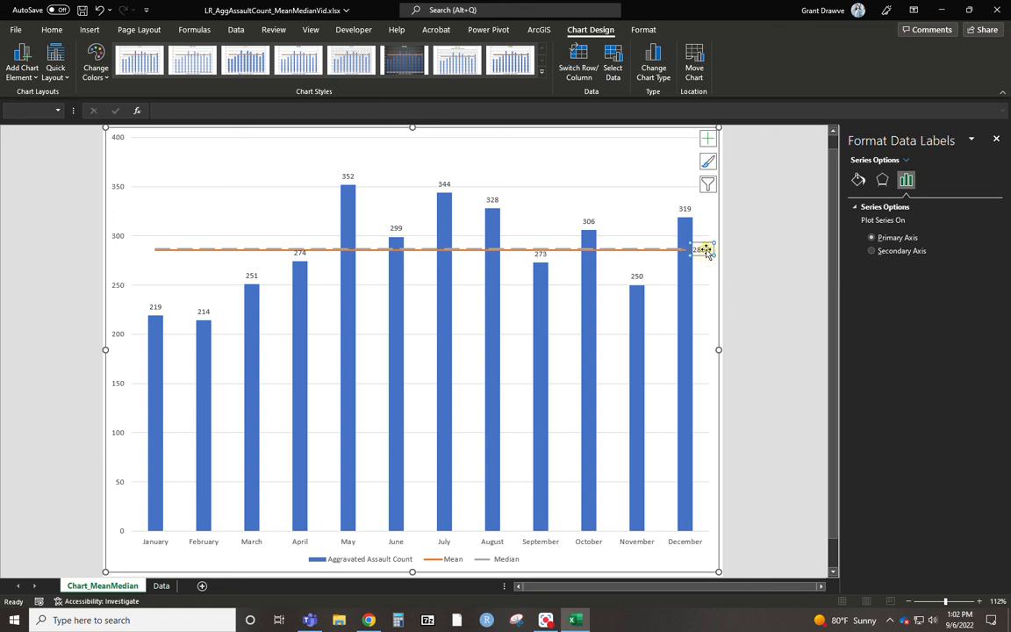
click(703, 252)
double_click(704, 252)
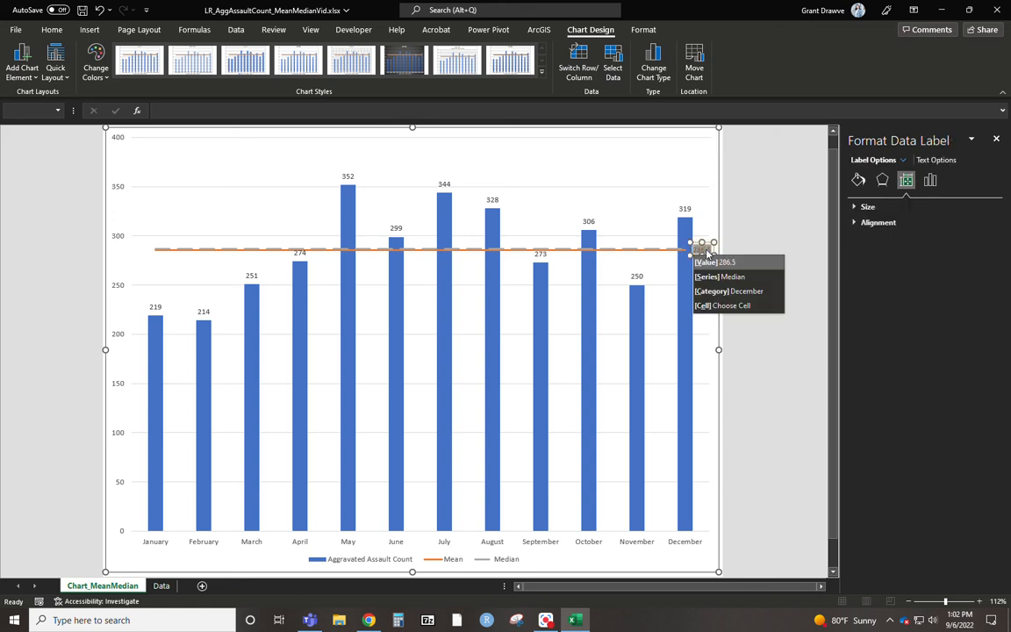
text(Me)
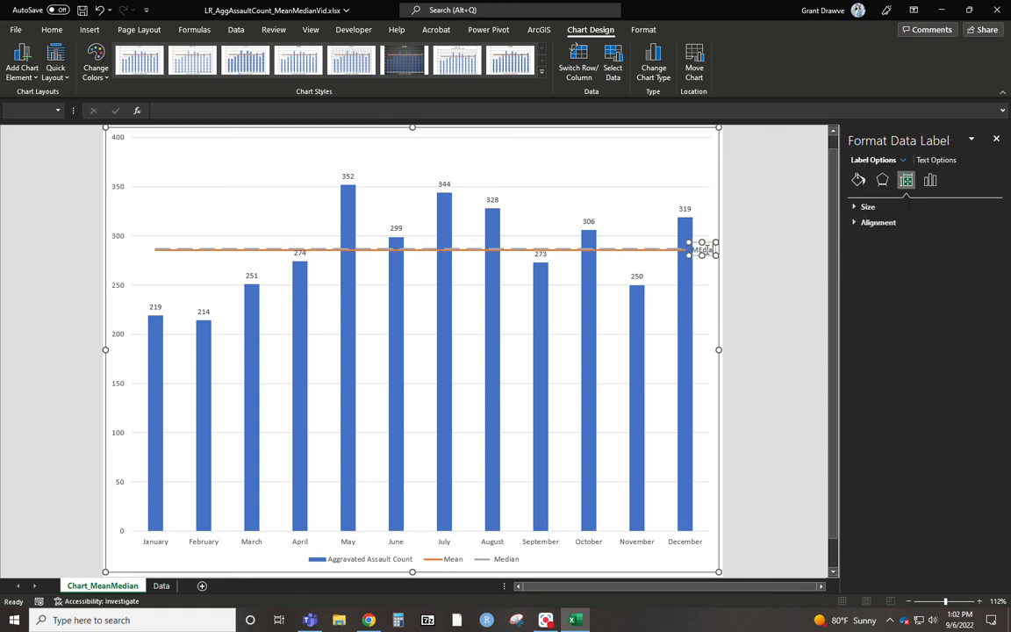
text(dian)
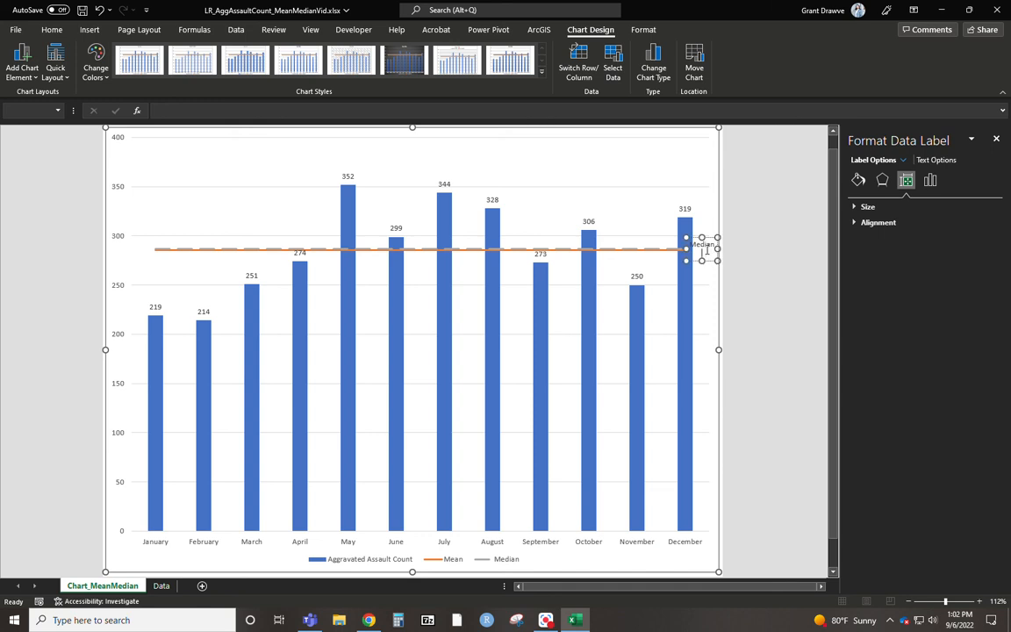
click(779, 275)
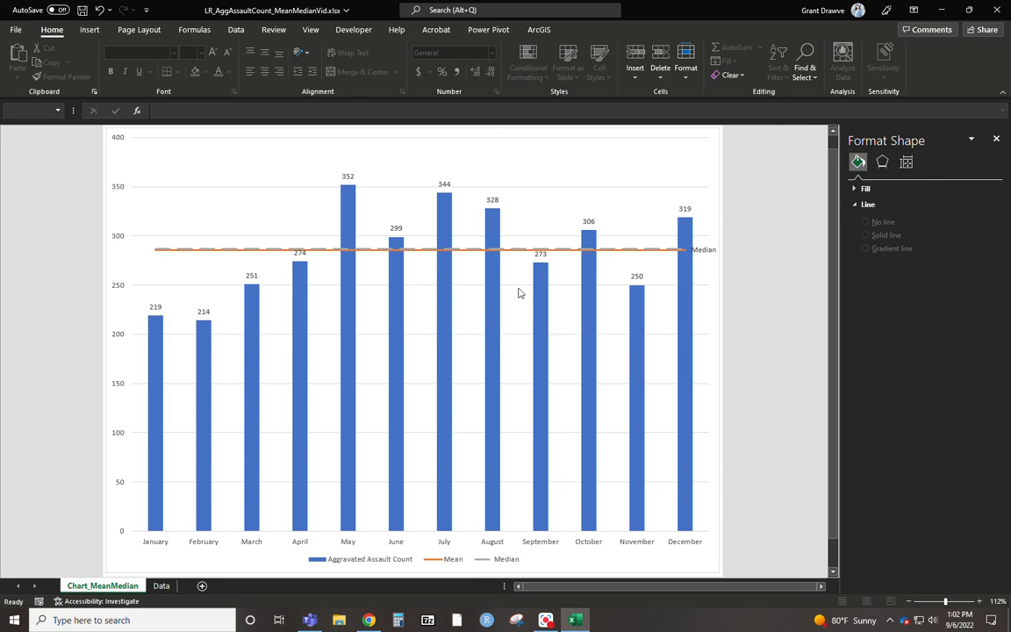
Select the Median data label at the end of the dashed line
click(709, 250)
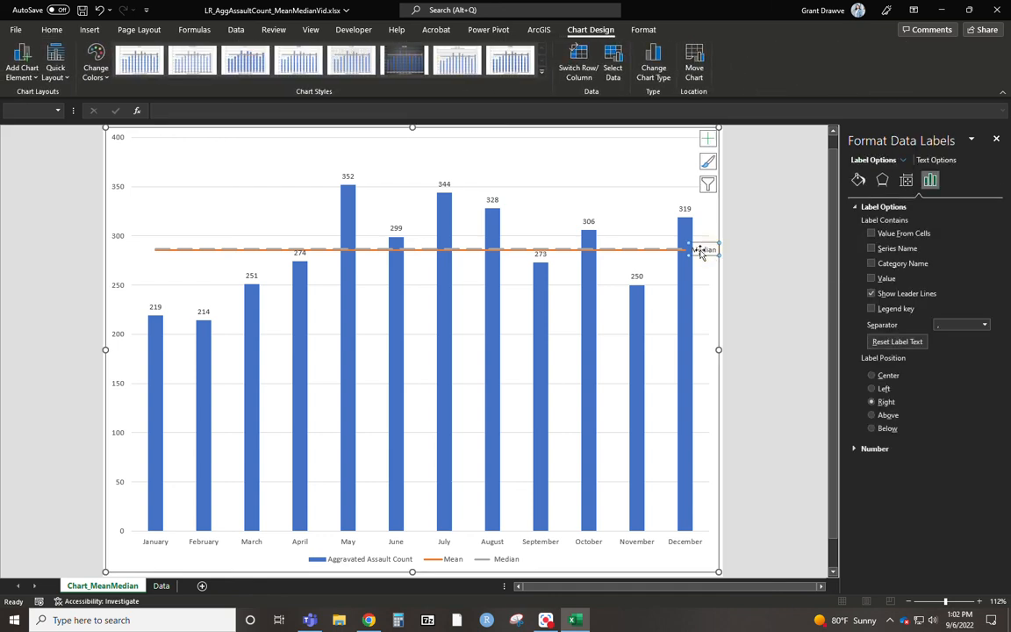